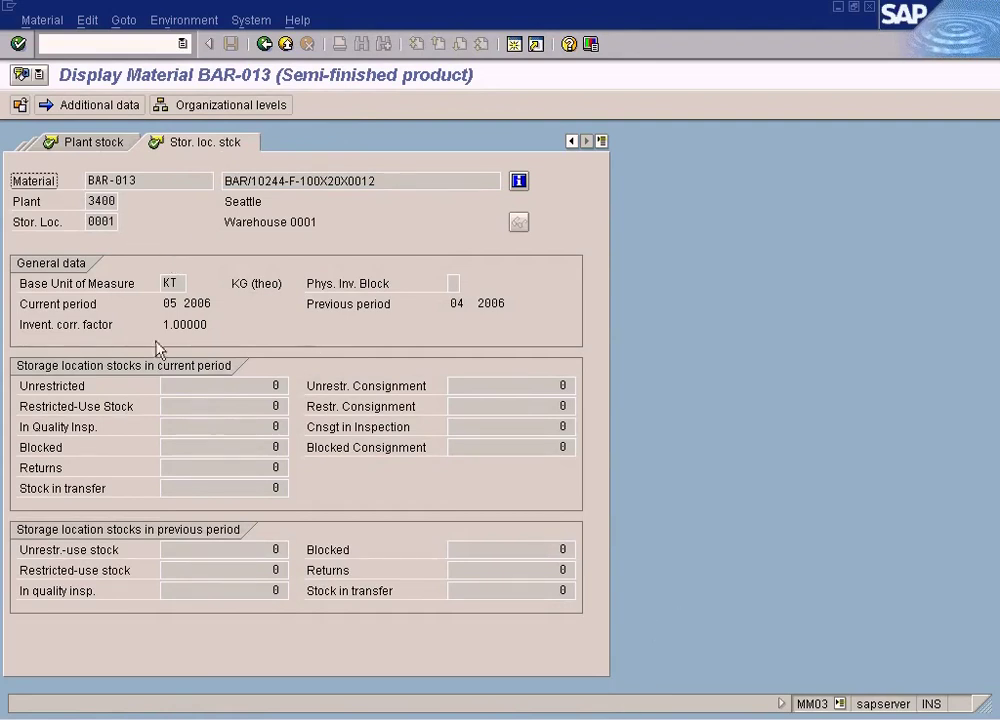
Review the unrestricted stock, material, plant and storage location fields in the storage location stock view of BAR-013
left_click(254, 389)
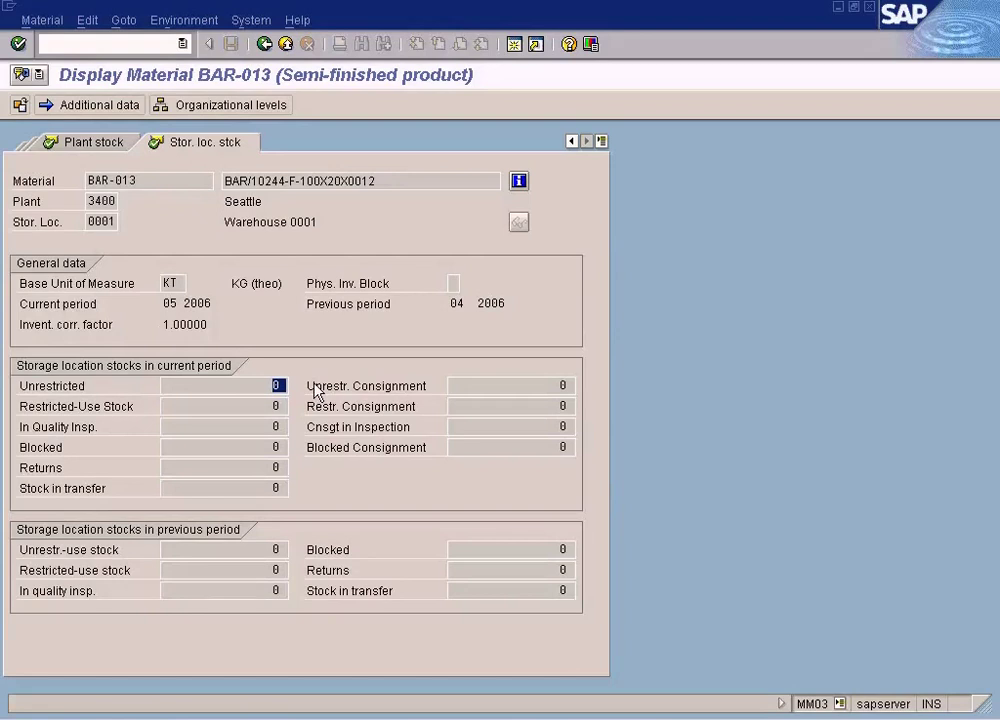
left_click(212, 180)
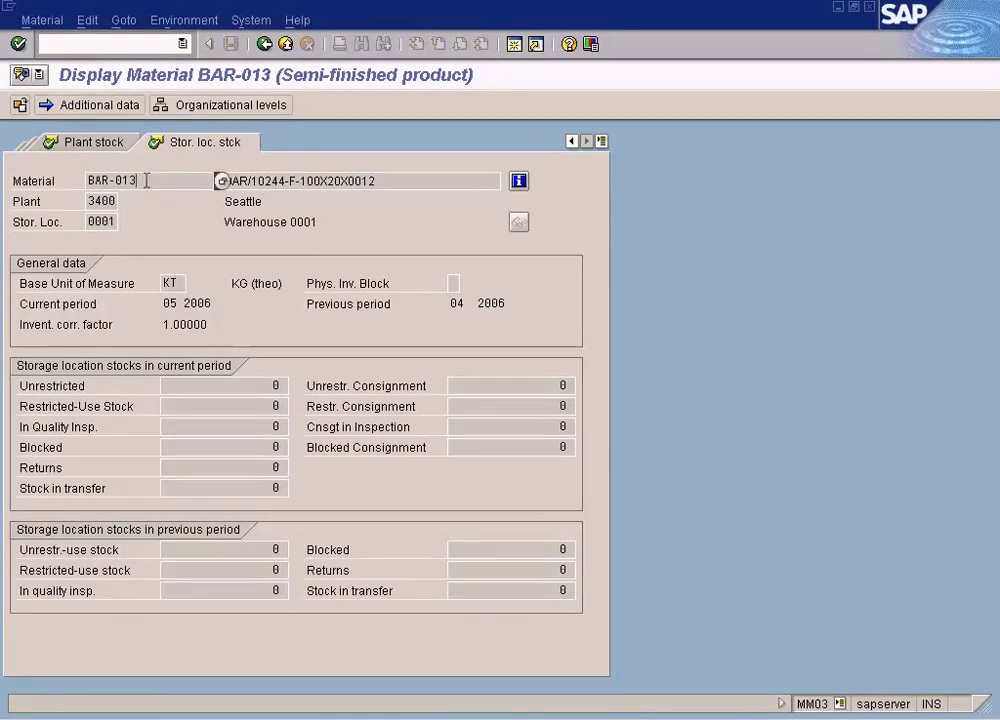
double_click(97, 224)
left_click_drag(88, 201, 147, 202)
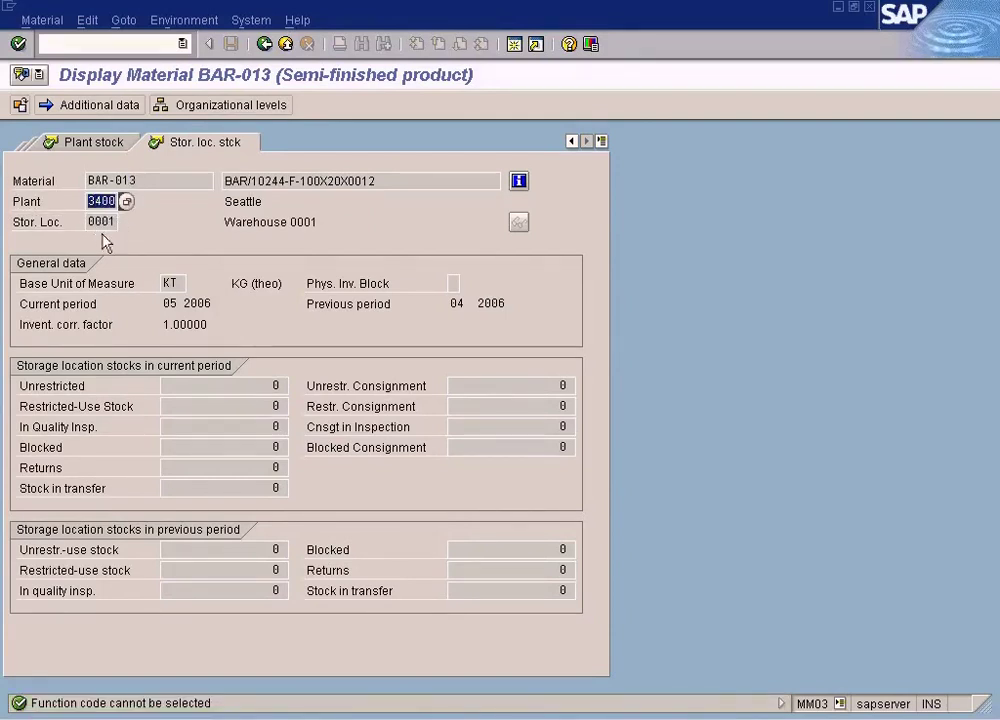
Restart the display of material BAR-013 from its initial screen with only the Storage Location Stock view selected
left_click(19, 104)
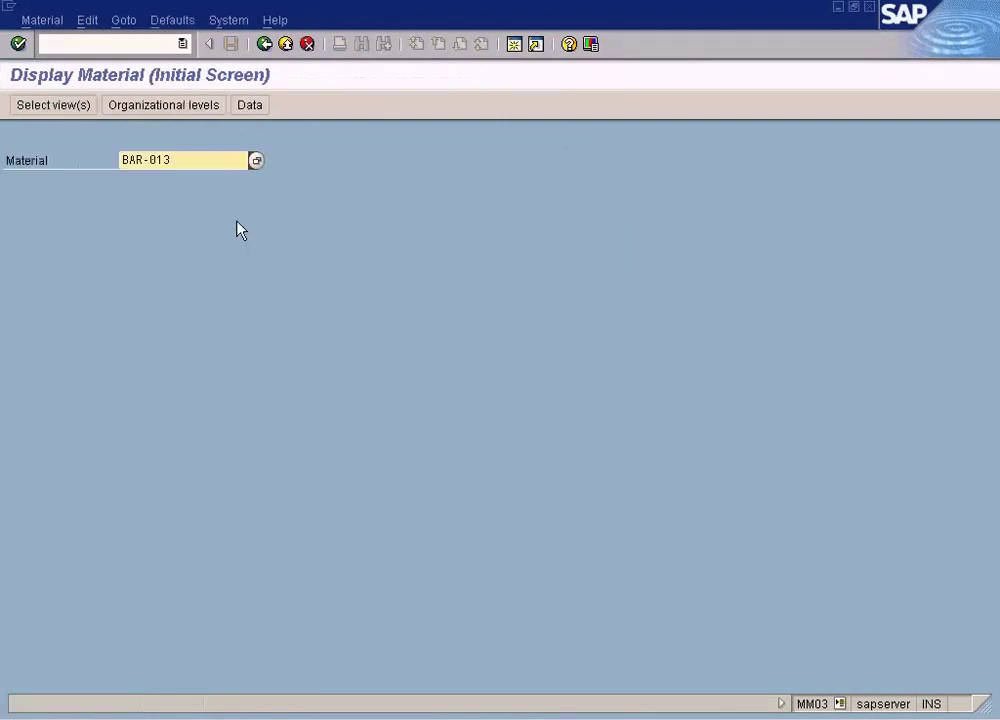
left_click(208, 160)
key("Return")
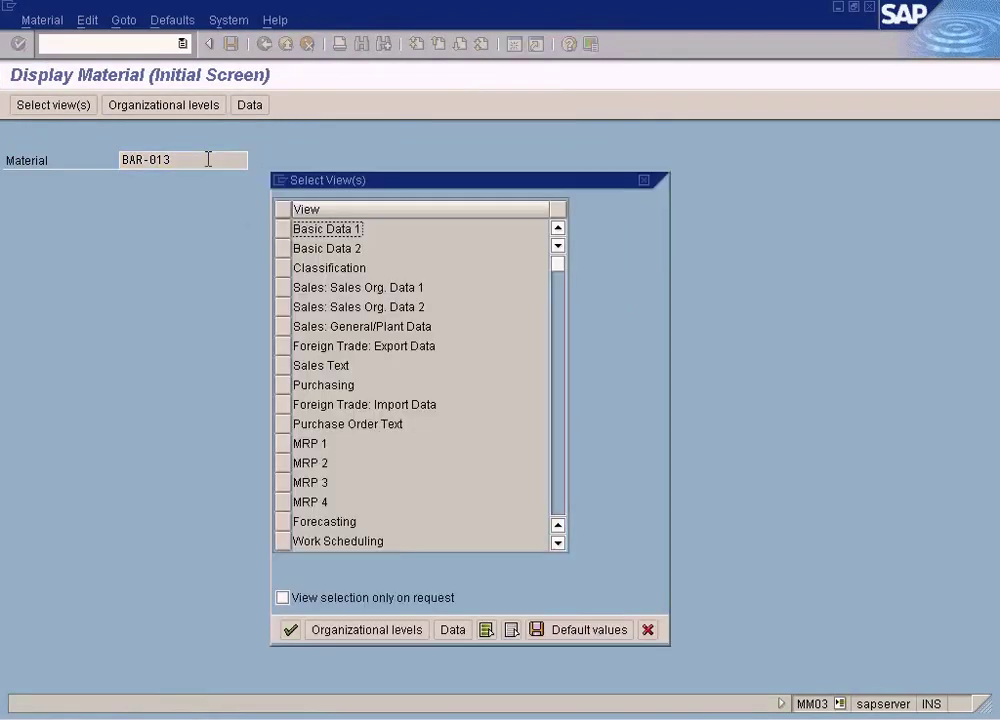
left_click(557, 502)
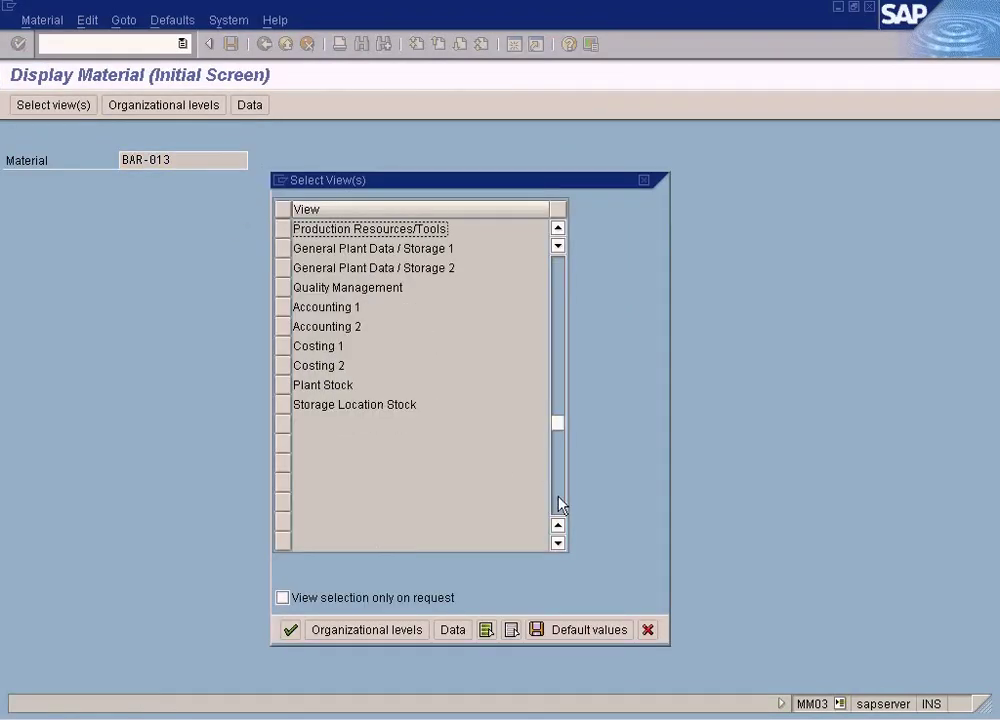
left_click(285, 408)
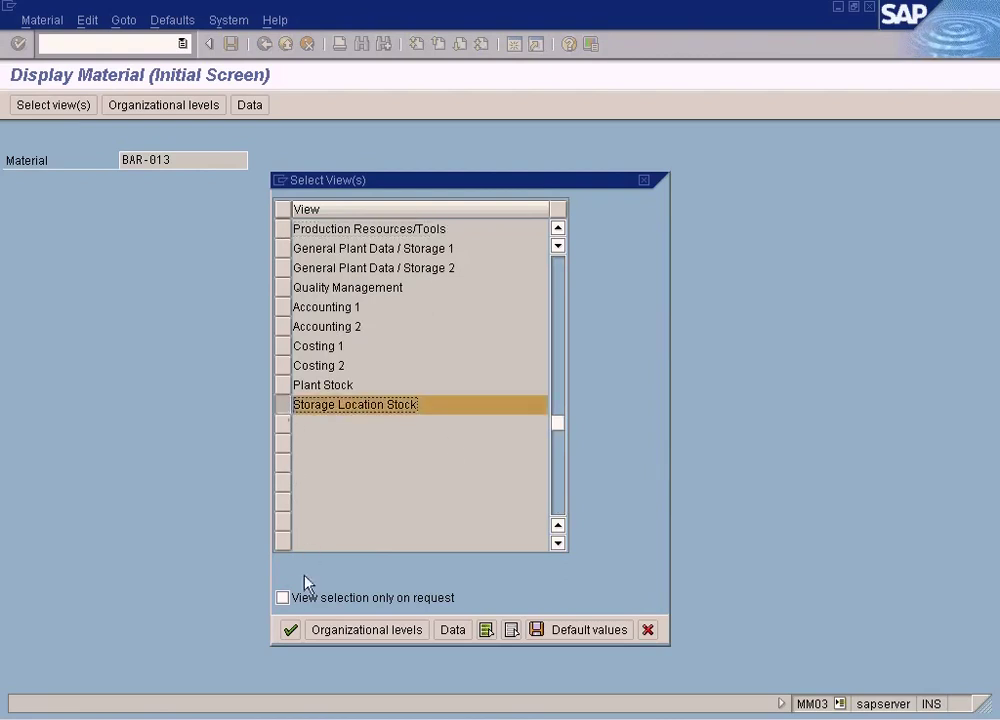
left_click(290, 630)
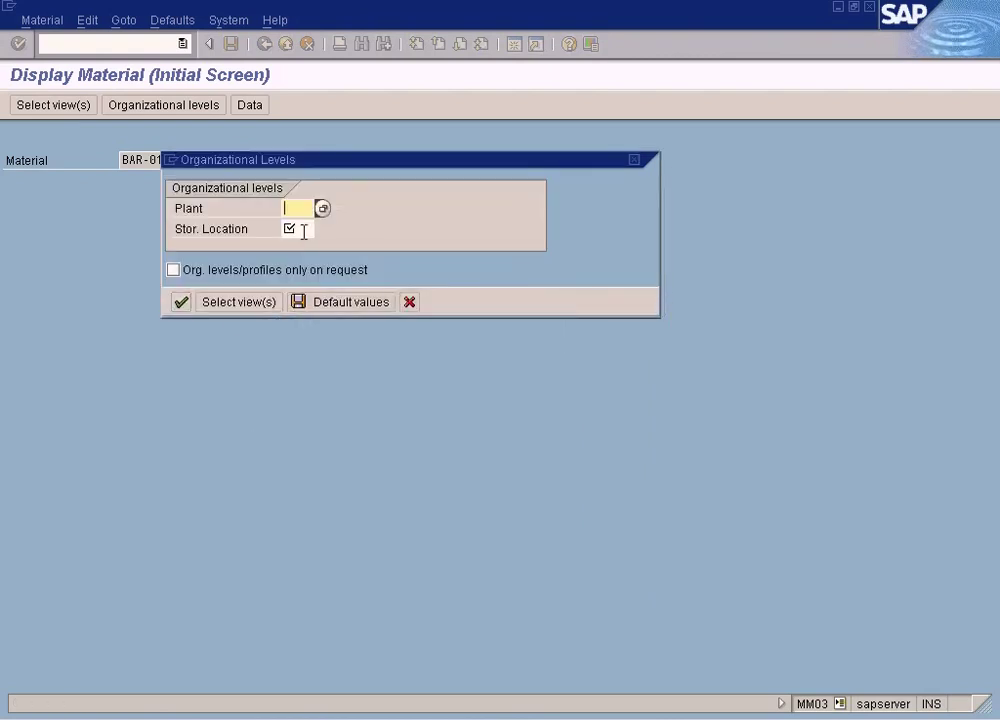
Set the organizational levels to plant 3400 and storage location 0001 and open the stock view
type("3400")
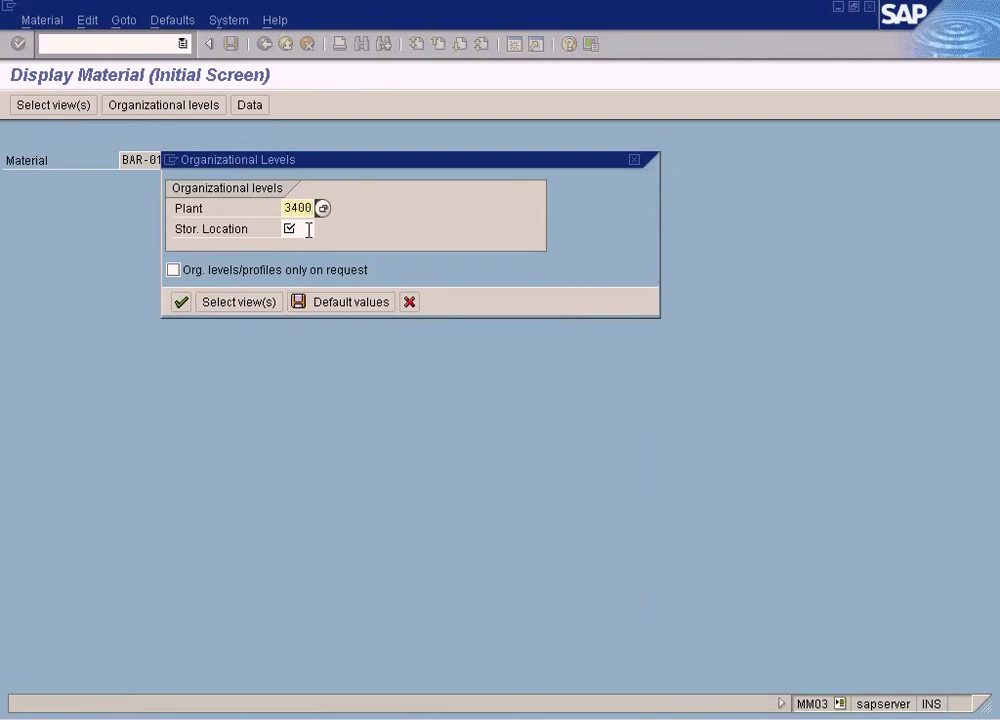
left_click(309, 230)
key("F4")
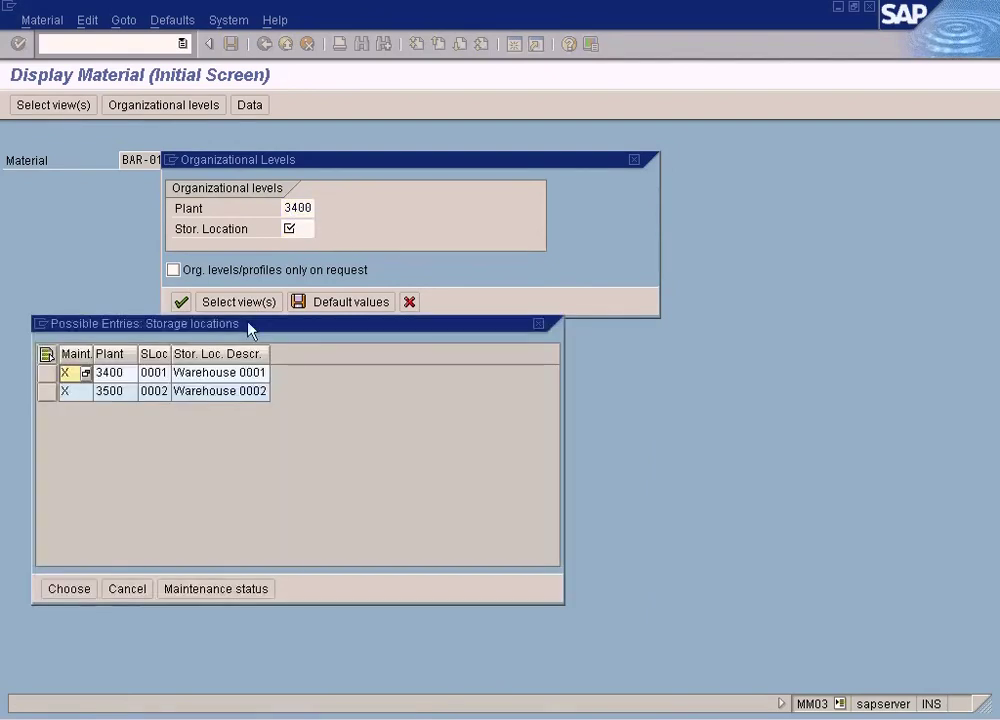
double_click(155, 373)
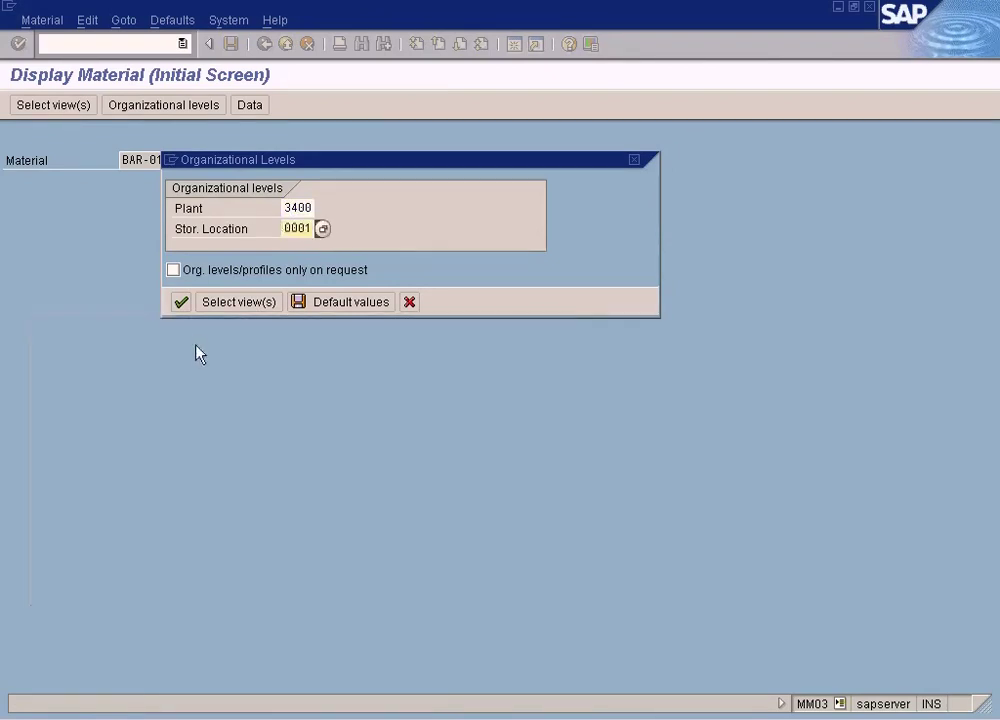
left_click(181, 303)
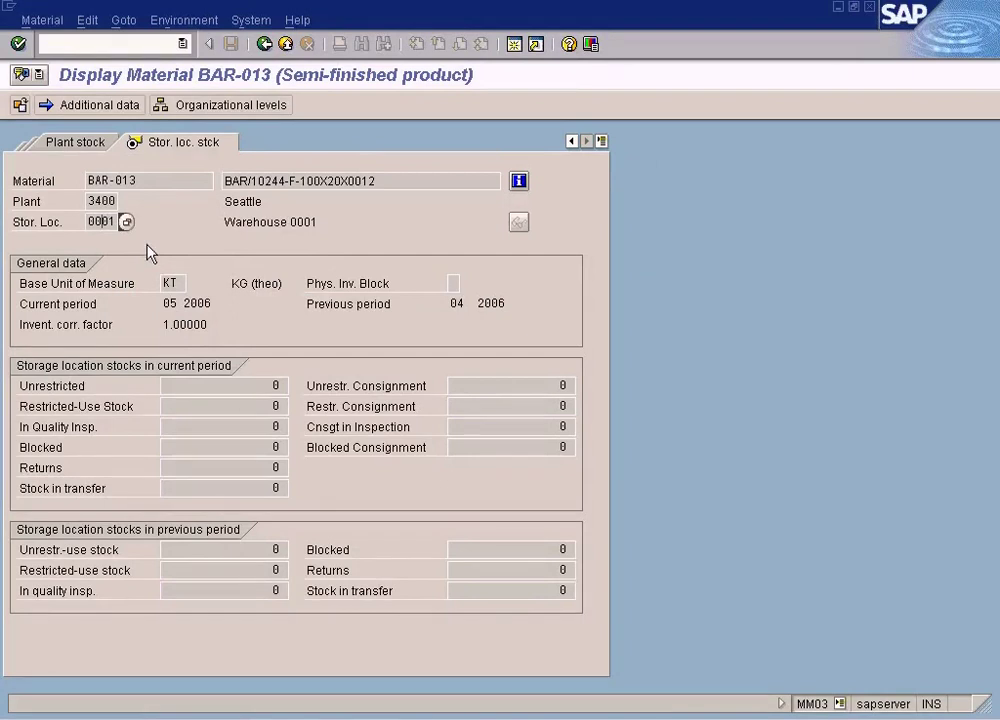
Check the unrestricted stock of BAR-013 at the storage location and in the plant stock view
left_click(252, 382)
left_click(108, 221)
left_click(89, 142)
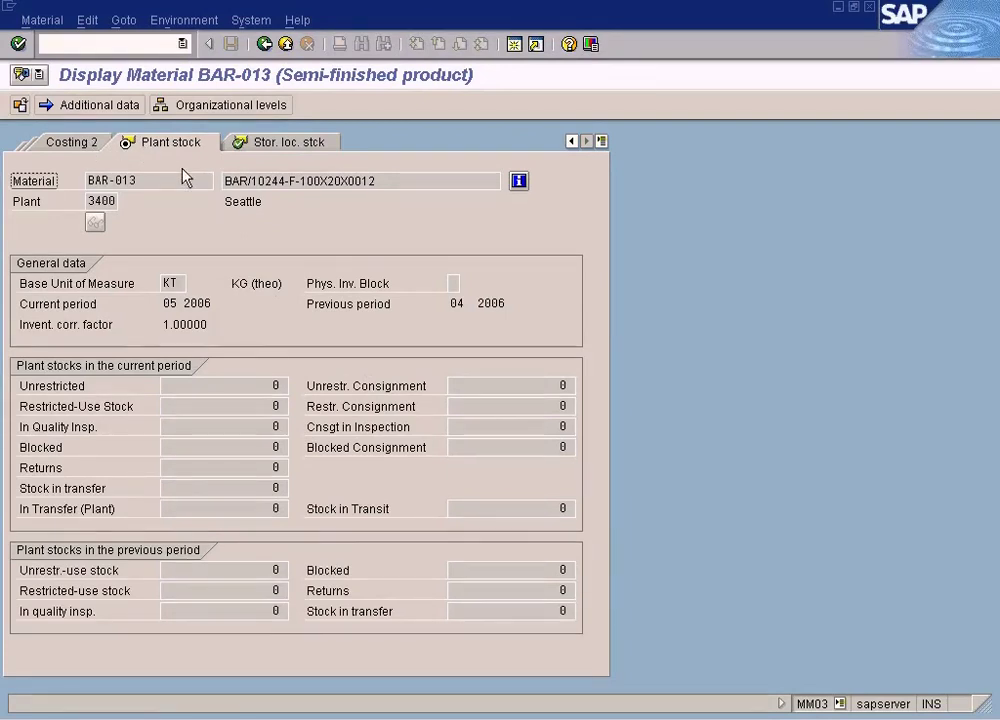
left_click(266, 385)
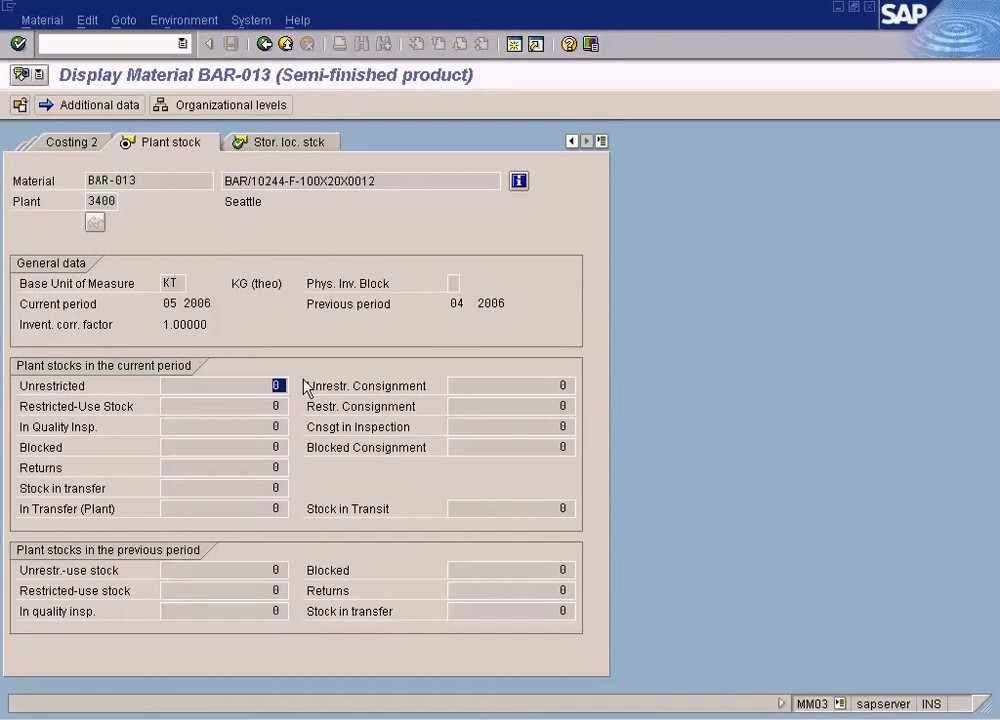
Show the storage location stock view, consult the untitled New York factory drawing in Paint, and return to SAP
left_click(291, 147)
left_click(584, 716)
left_click(578, 689)
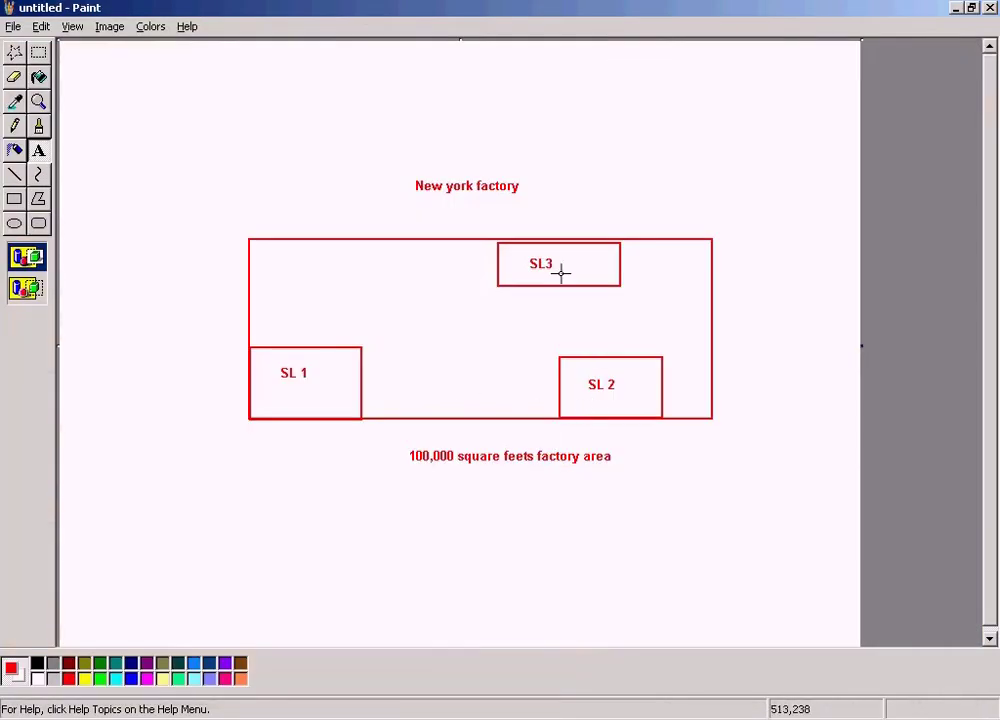
key("alt+Tab")
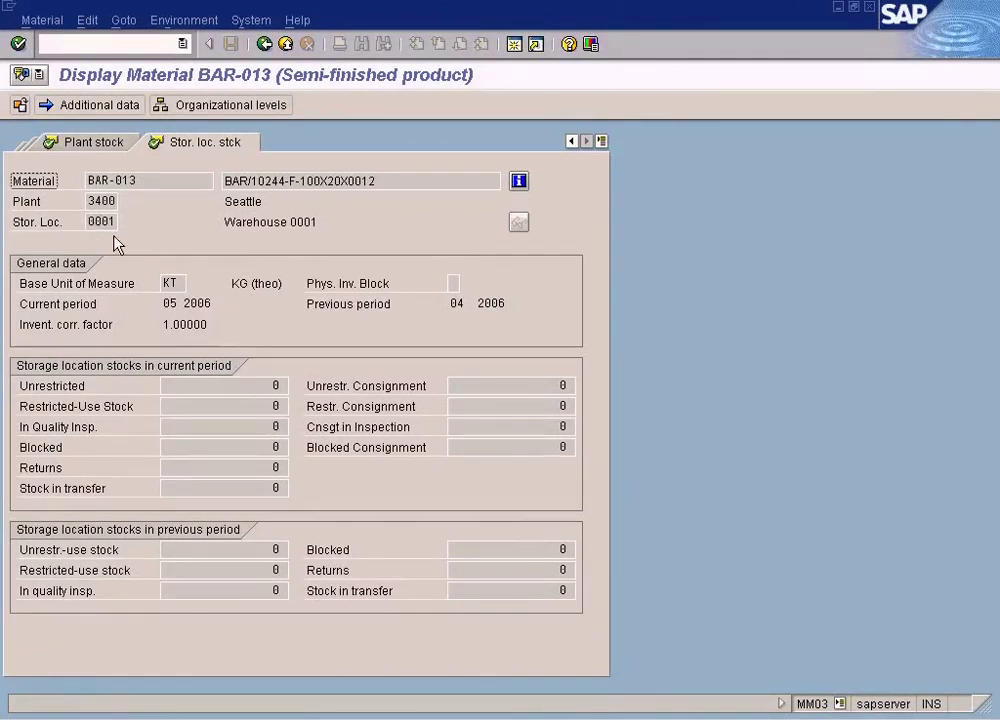
Review SL 1 in Paint's New York factory drawing, then the unrestricted quantity in SAP's plant stock view of BAR-013
left_click(587, 713)
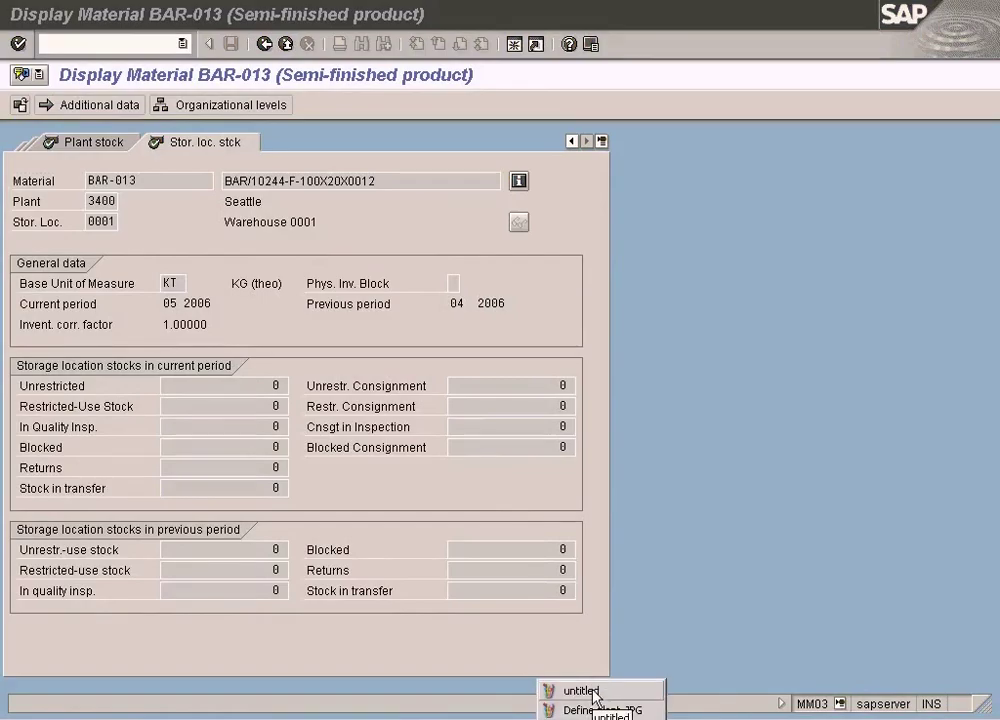
left_click(591, 692)
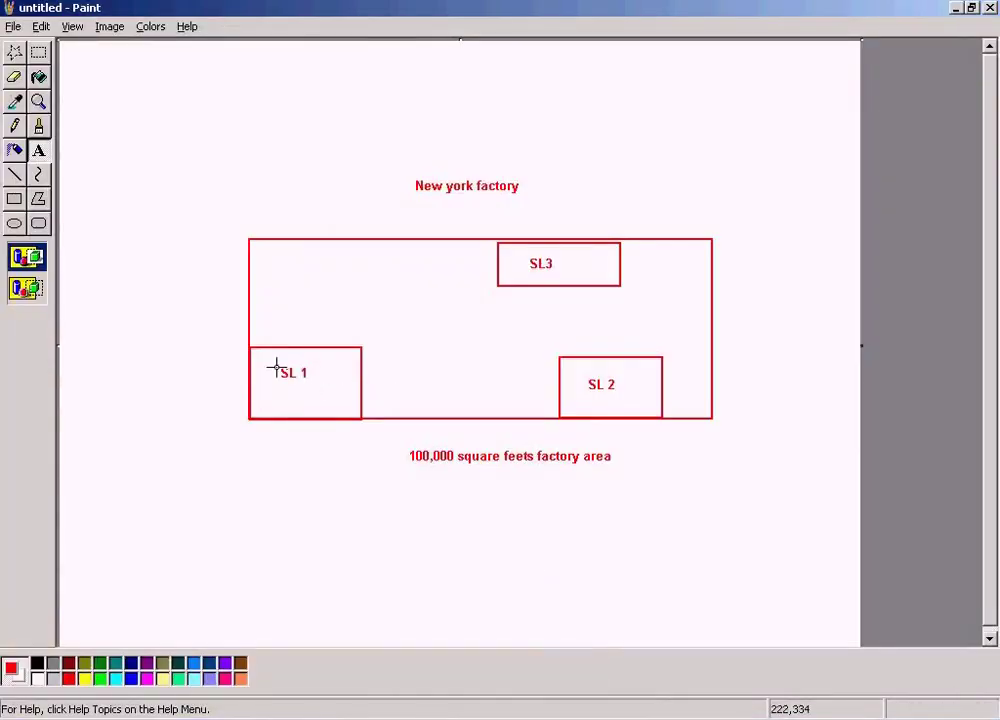
key("alt+Tab")
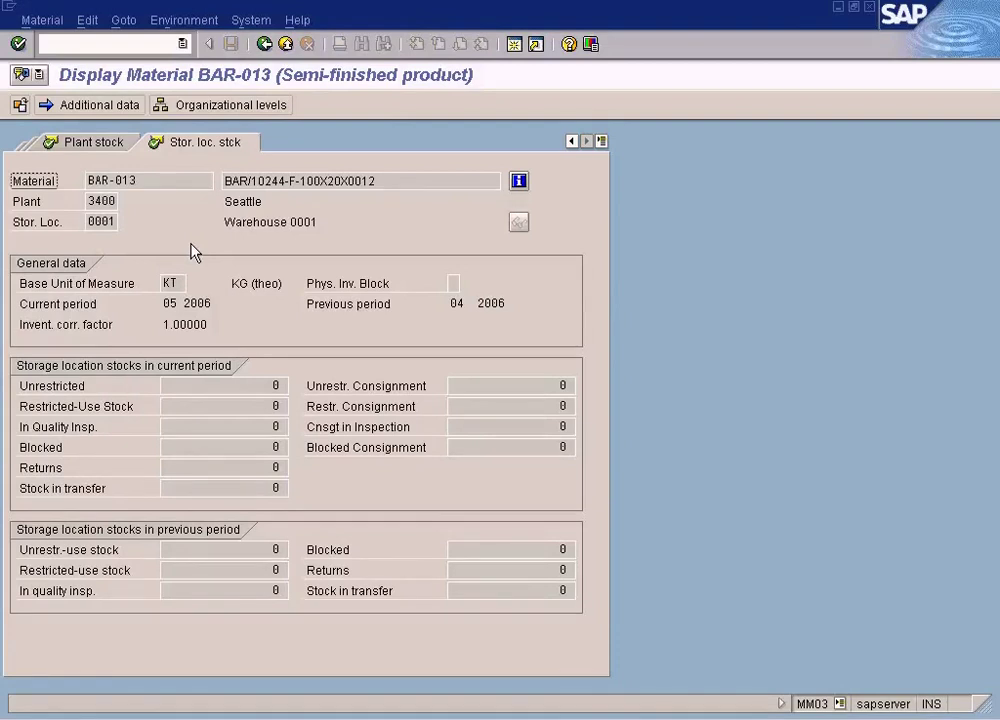
left_click(97, 143)
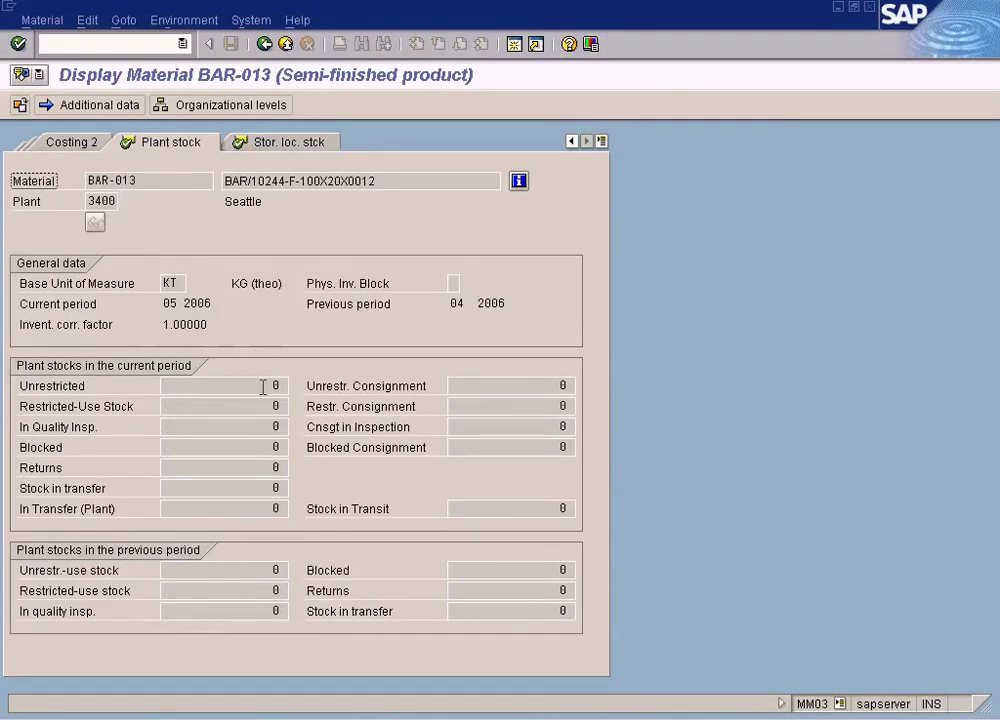
left_click_drag(263, 387, 323, 380)
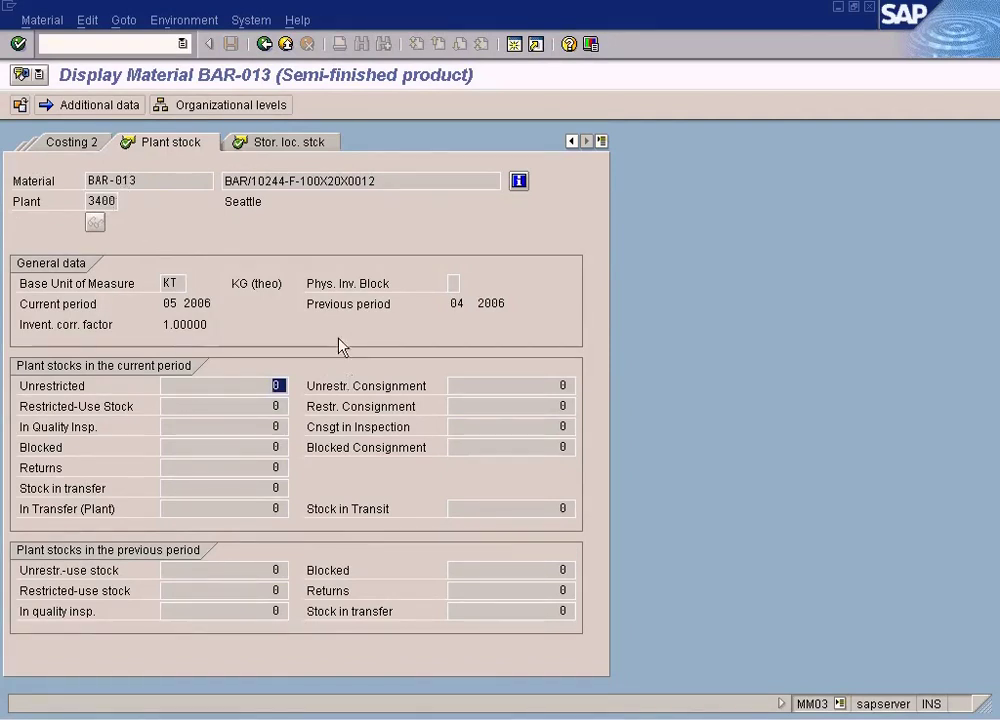
Switch to Paint and save the New York factory drawing in My Documents as a JPEG named "Storage locations"
left_click(525, 689)
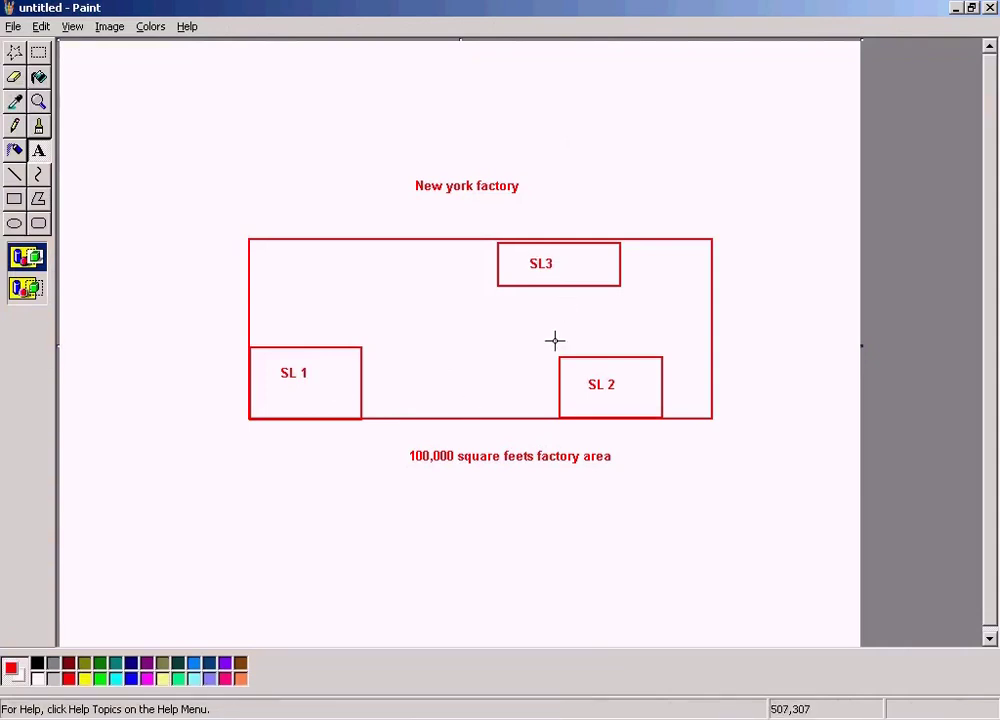
left_click(12, 27)
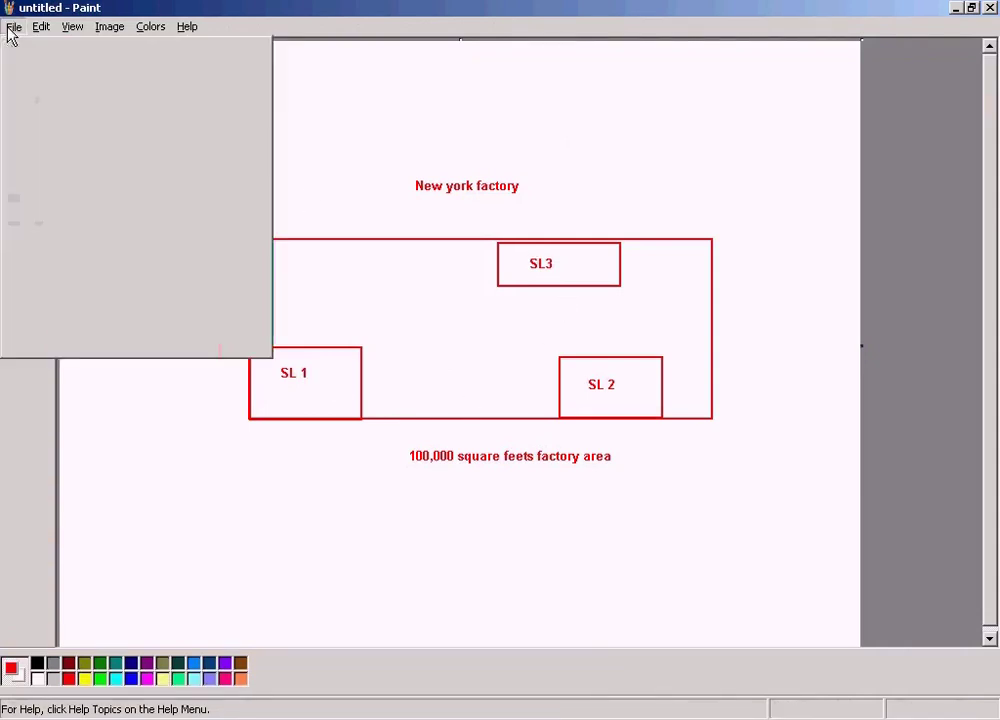
left_click(40, 88)
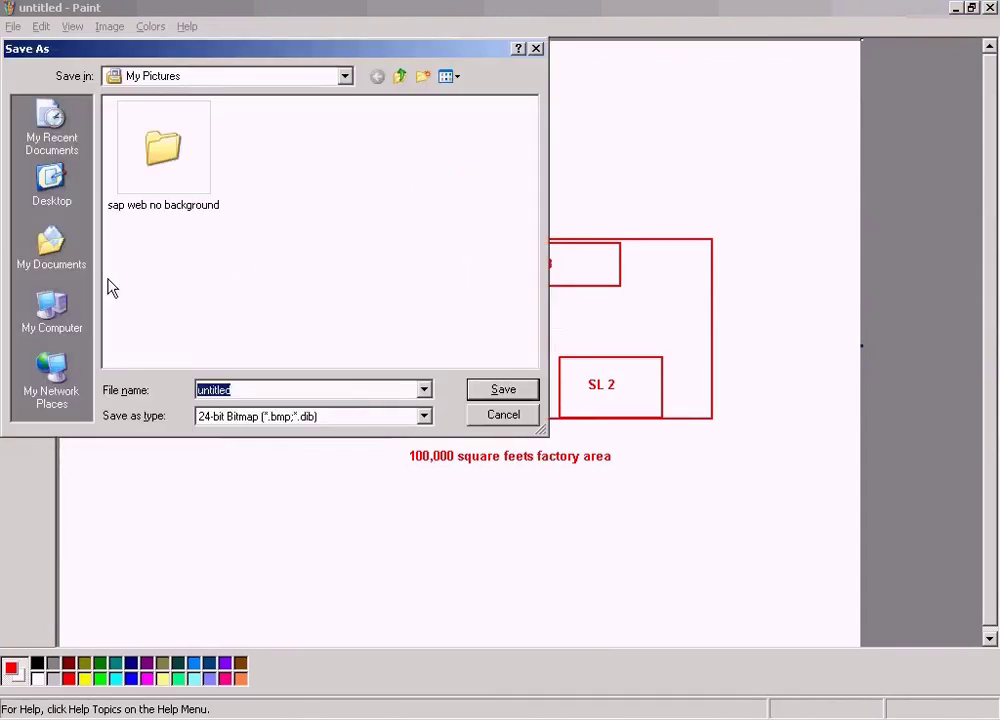
left_click(58, 262)
left_click(264, 418)
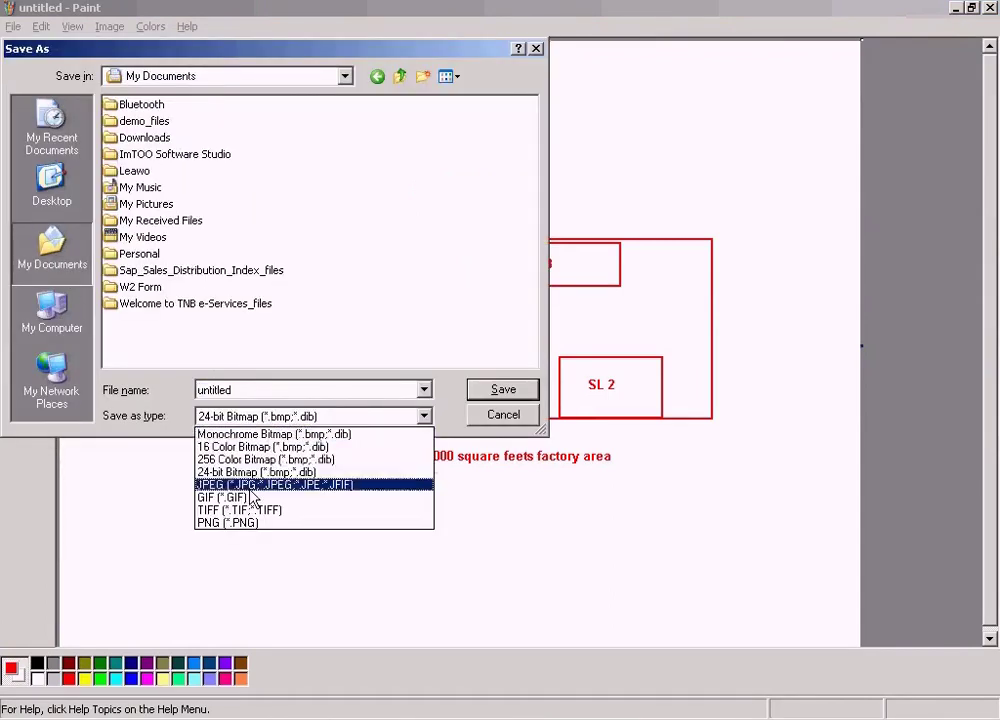
left_click(264, 481)
double_click(259, 392)
type("S")
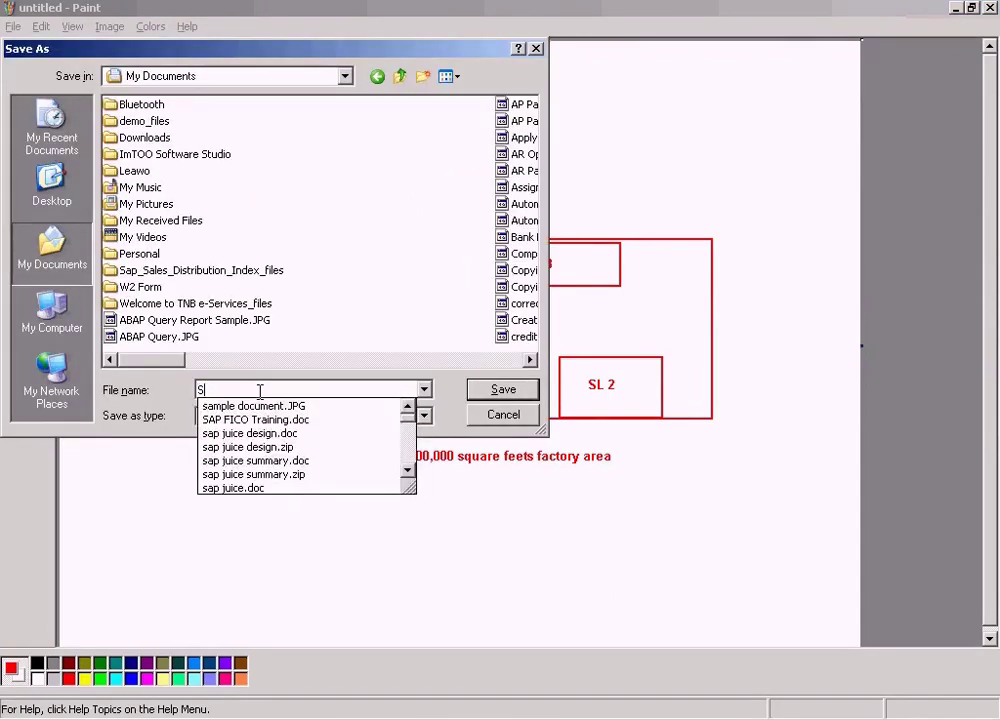
type("torage loa")
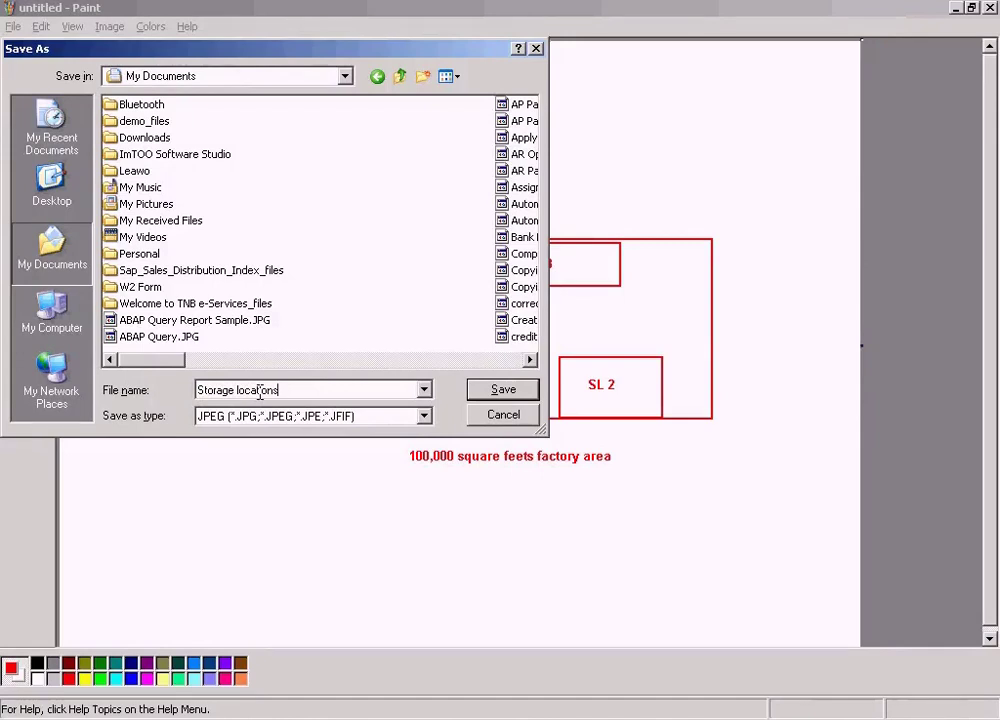
type("tions")
key("Return")
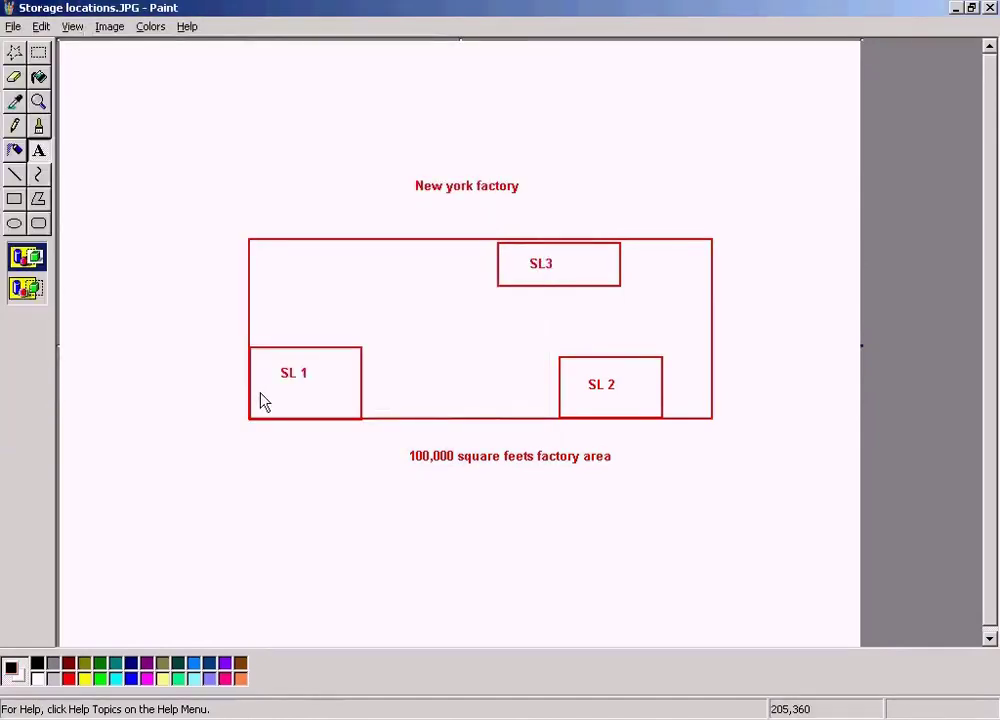
Switch to SAP's Display IMG, collapse Logistics - General under Definition, and select the Definition node of Enterprise Structure
left_click(540, 719)
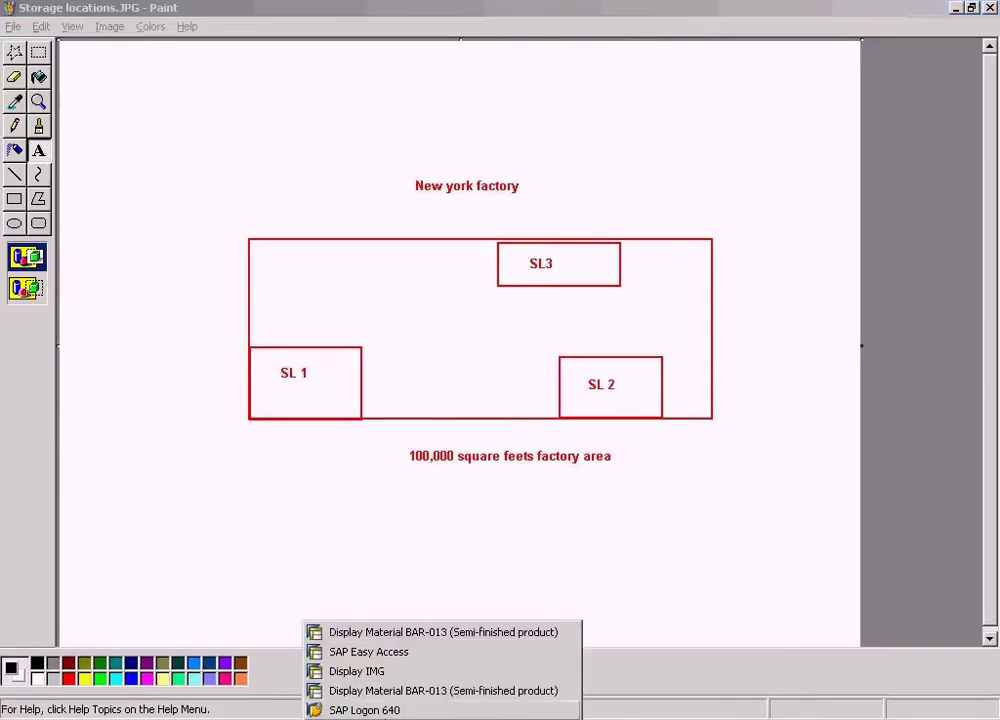
left_click(426, 672)
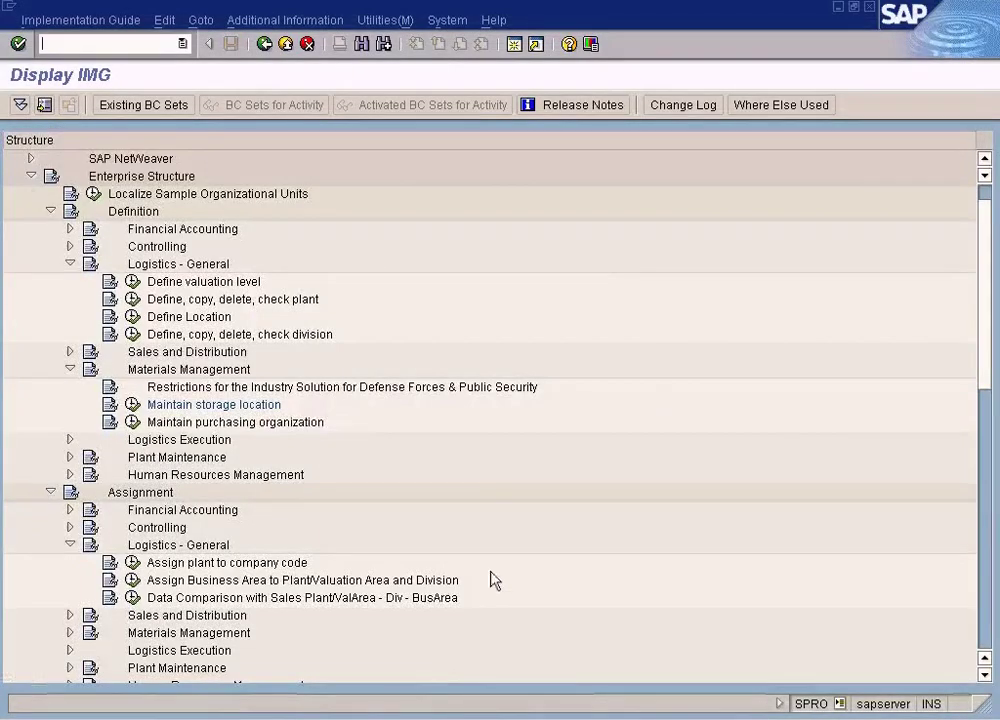
left_click(70, 264)
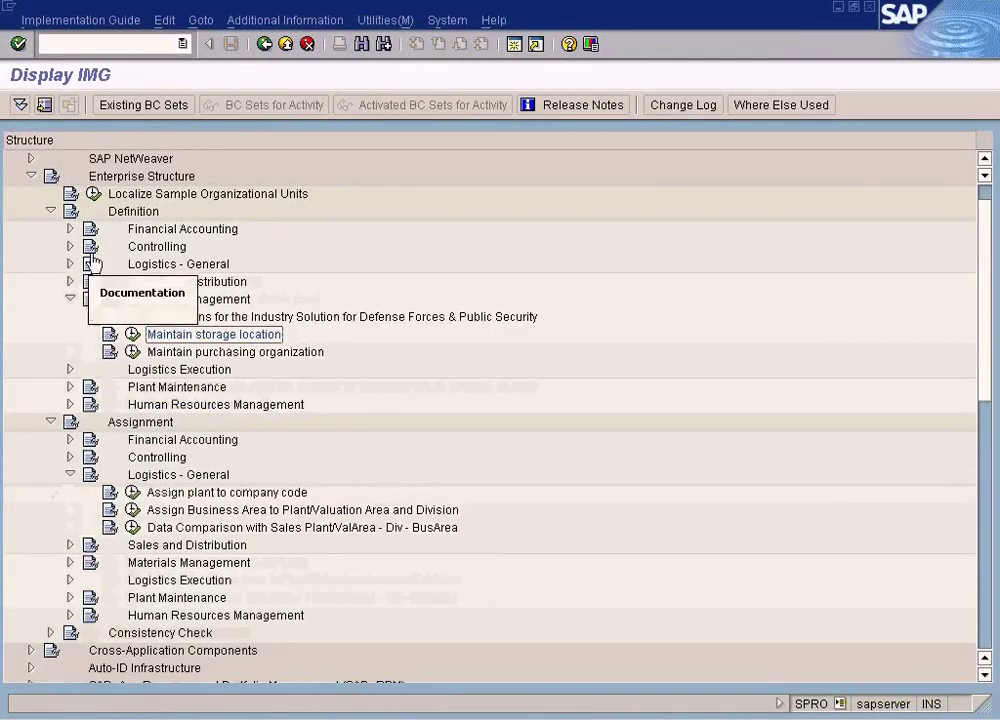
left_click(125, 178)
left_click(130, 211)
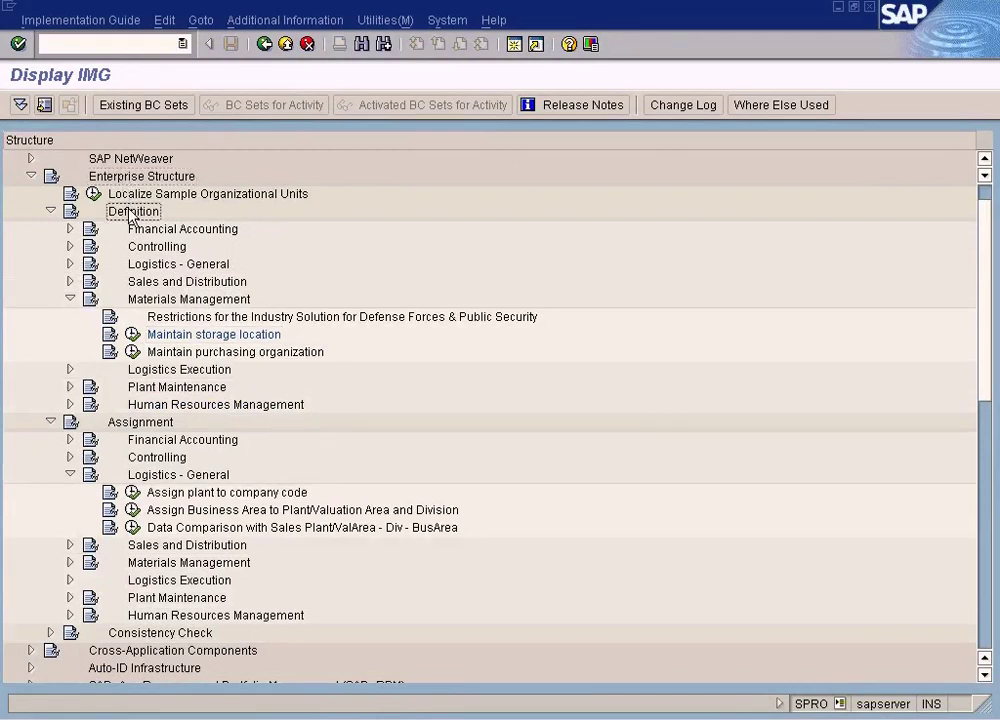
Run the Maintain storage location activity under Materials Management in the Enterprise Structure definition
left_click(181, 339)
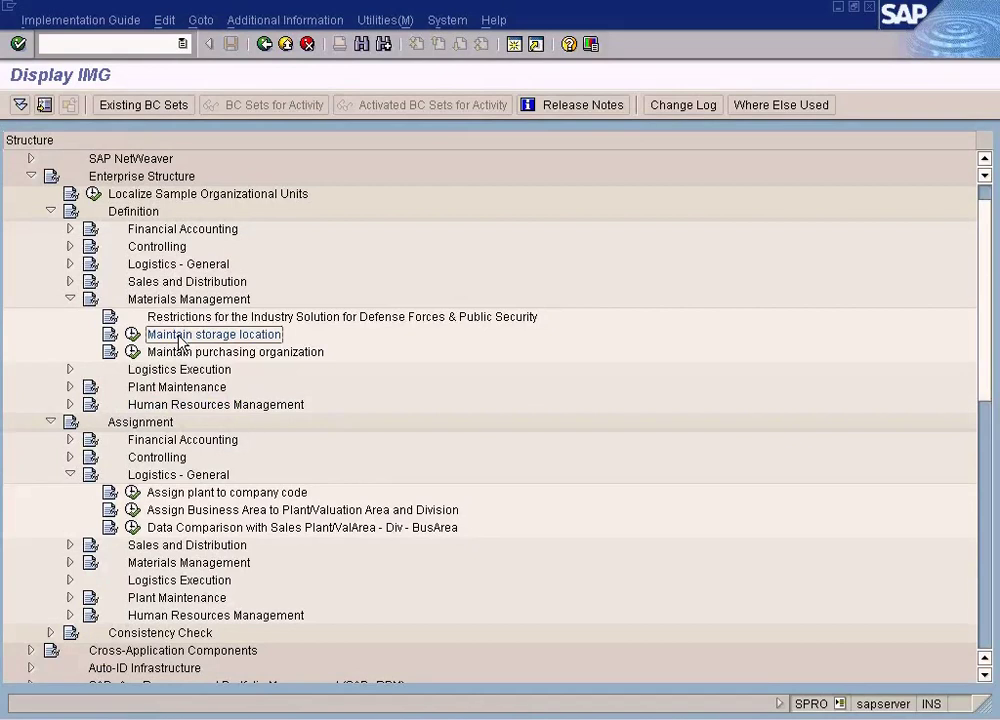
left_click(132, 336)
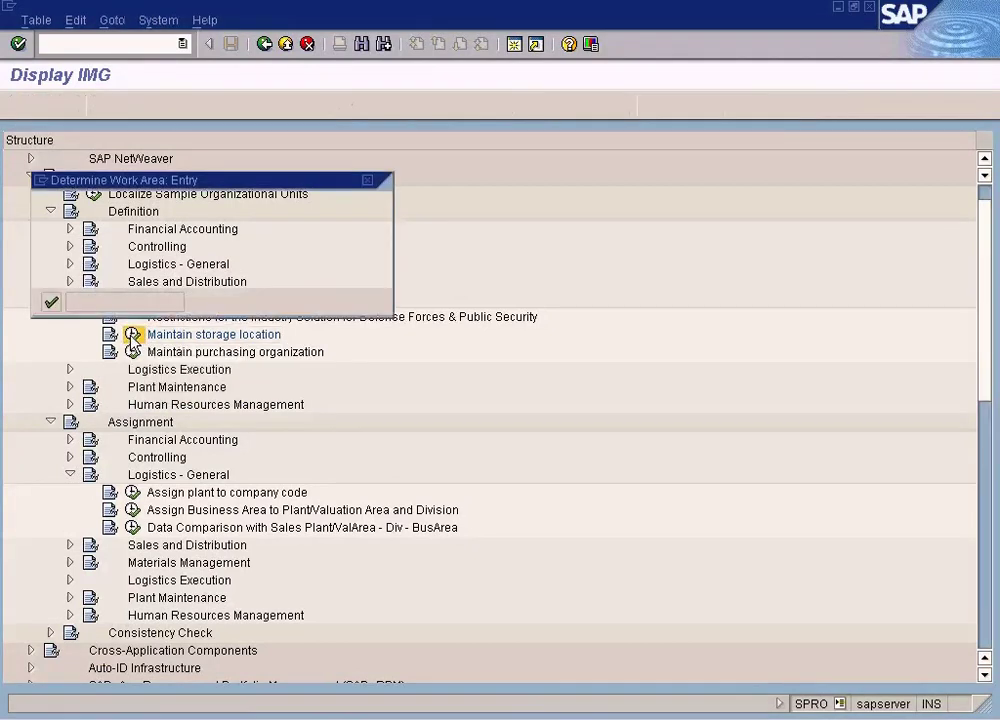
left_click(300, 228)
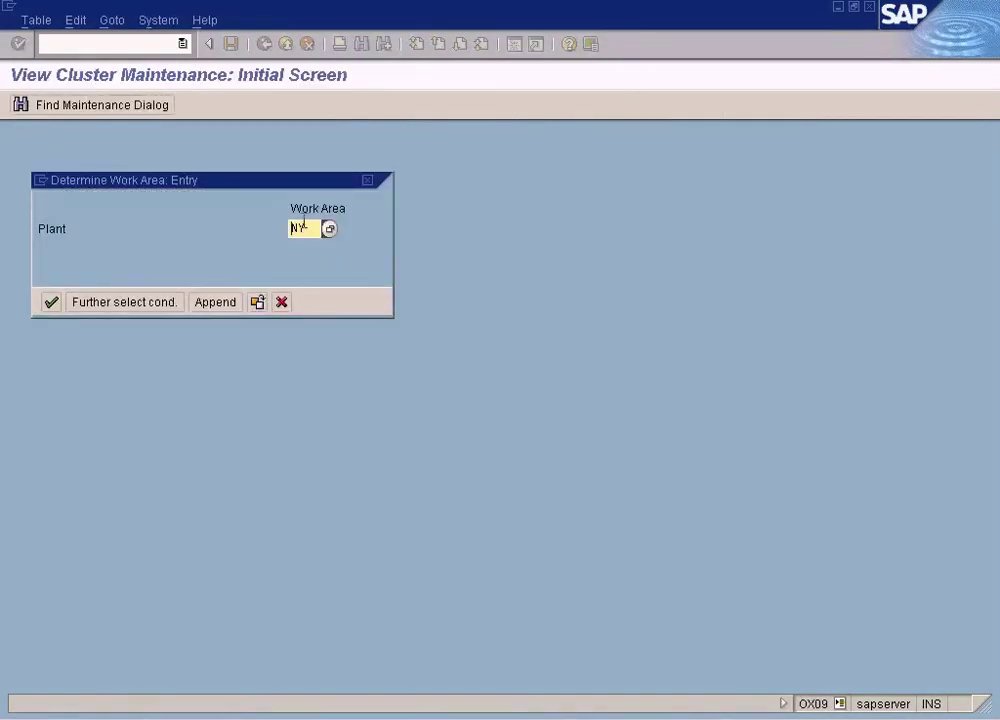
Search the plant list for "ny", take plant NY as the work area, and open its storage locations
left_click(329, 230)
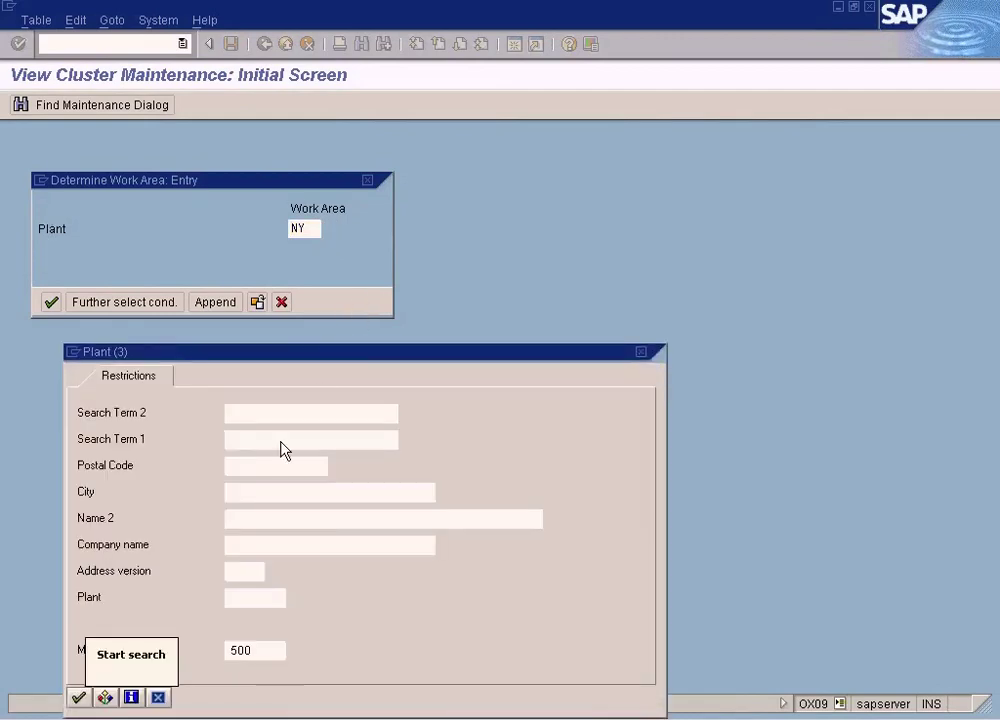
left_click(254, 492)
left_click_drag(357, 365, 455, 262)
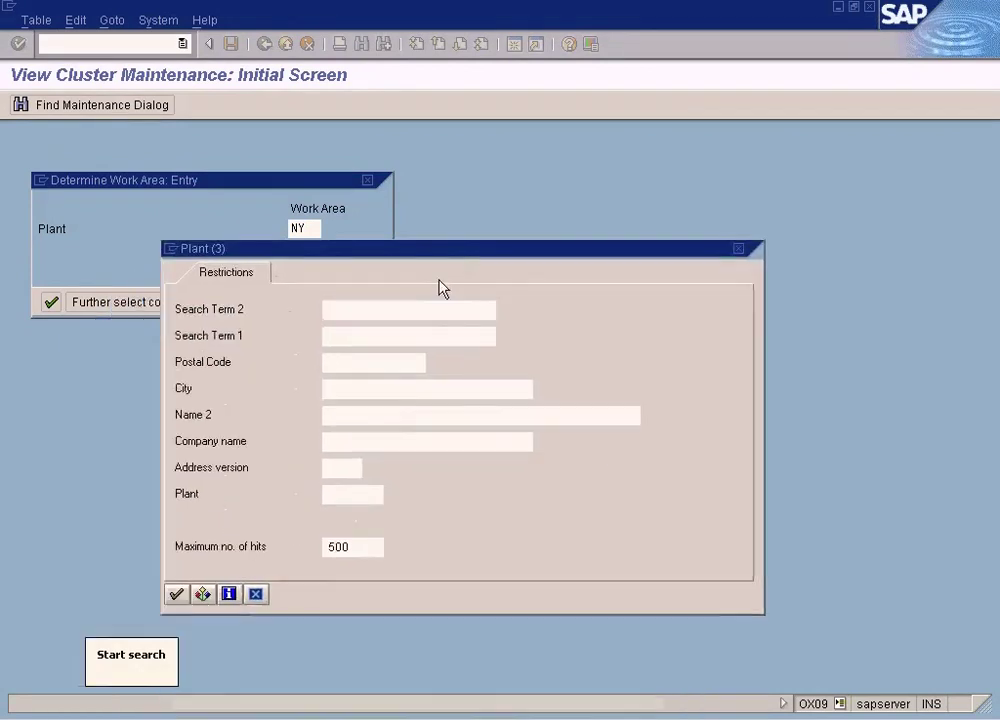
left_click(184, 590)
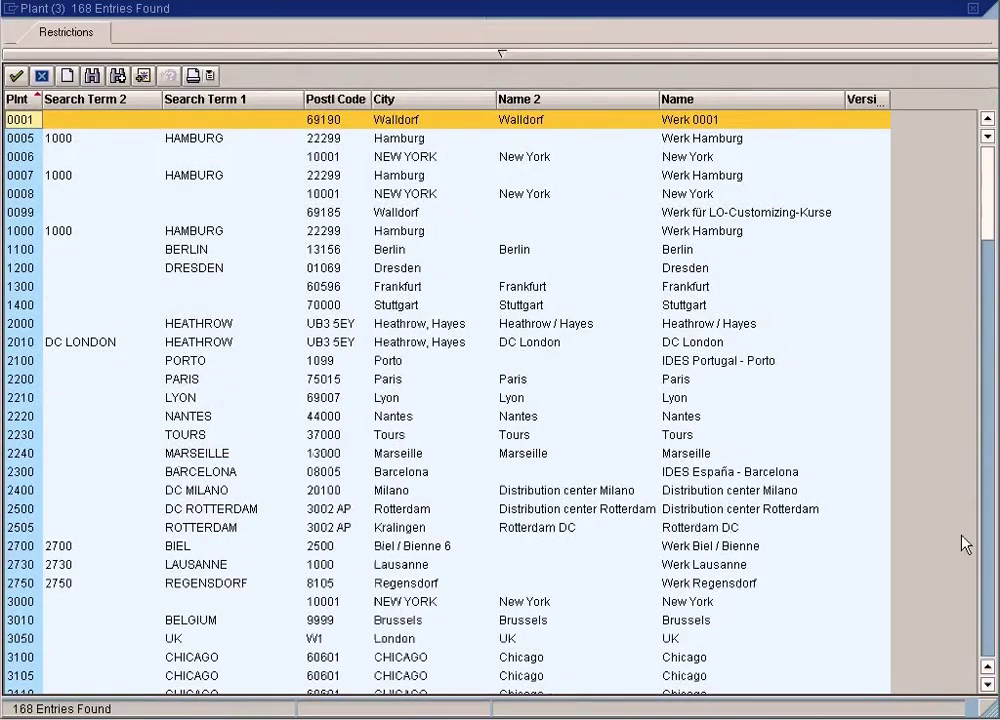
left_click(92, 77)
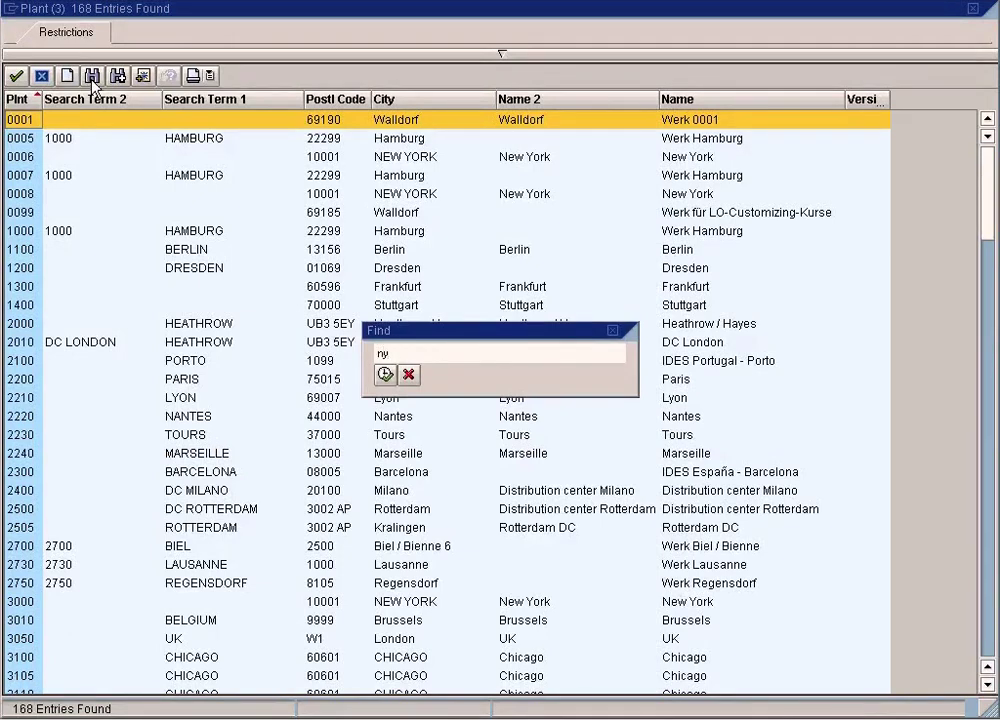
key("Return")
left_click(87, 120)
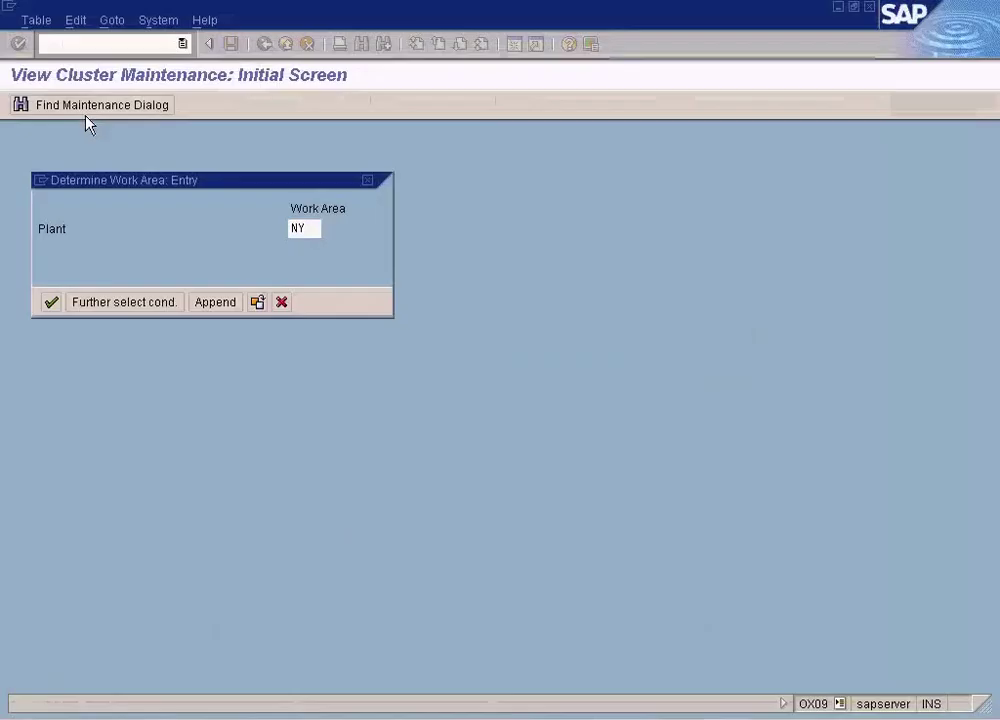
left_click(50, 303)
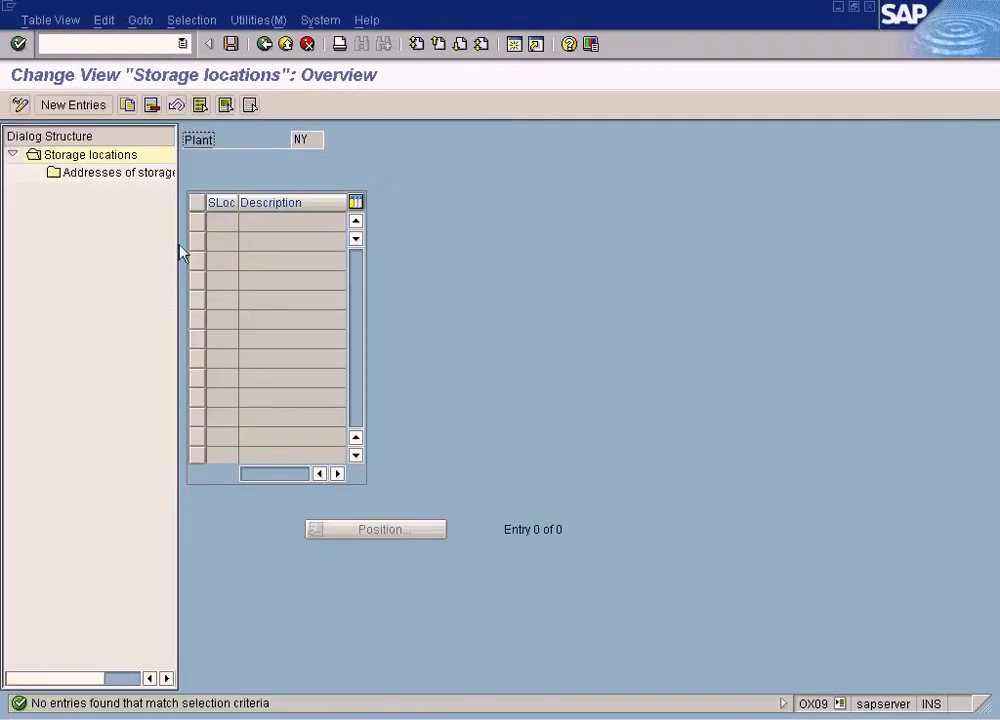
Start new entries for plant NY and add storage location WH1 described "Warehouse 1", consulting Storage locations.JPG in Paint on the way
double_click(300, 140)
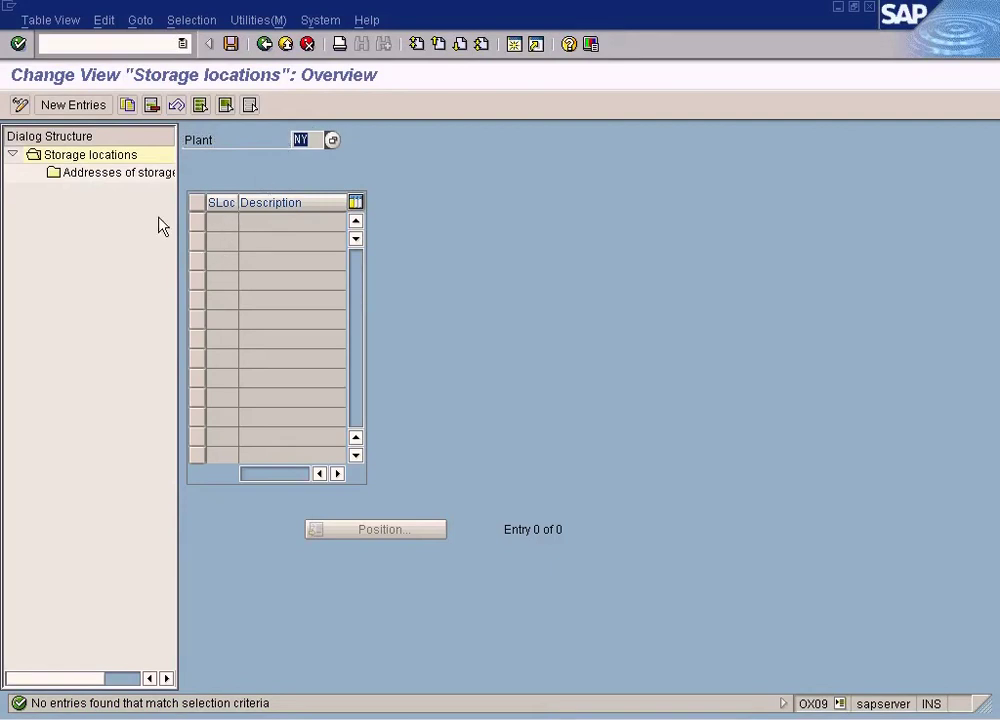
left_click(73, 105)
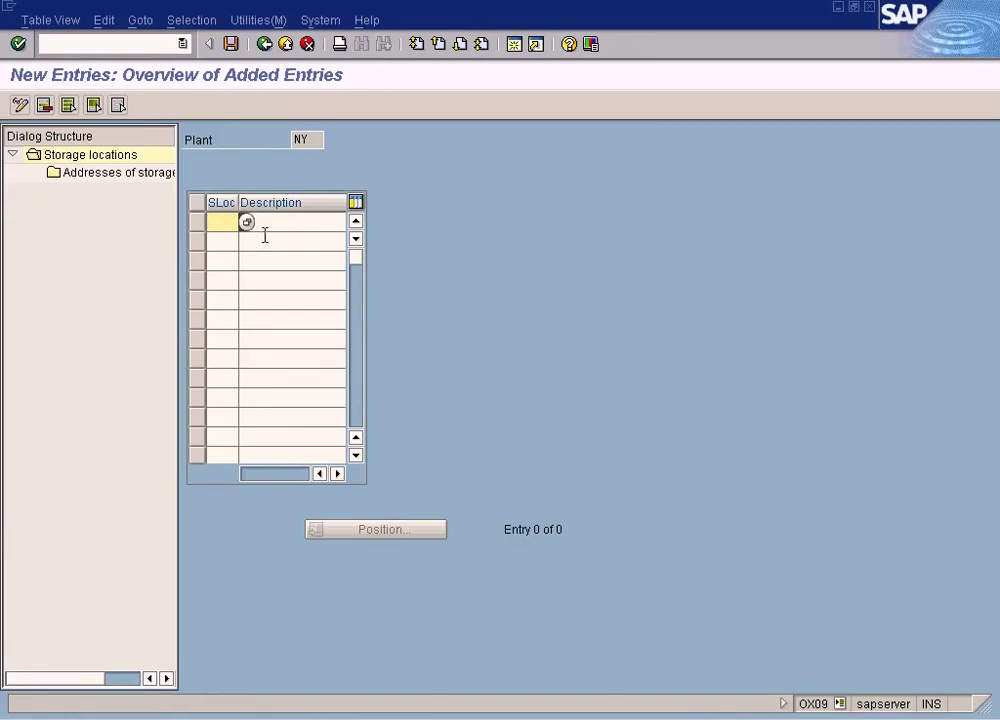
left_click(247, 223)
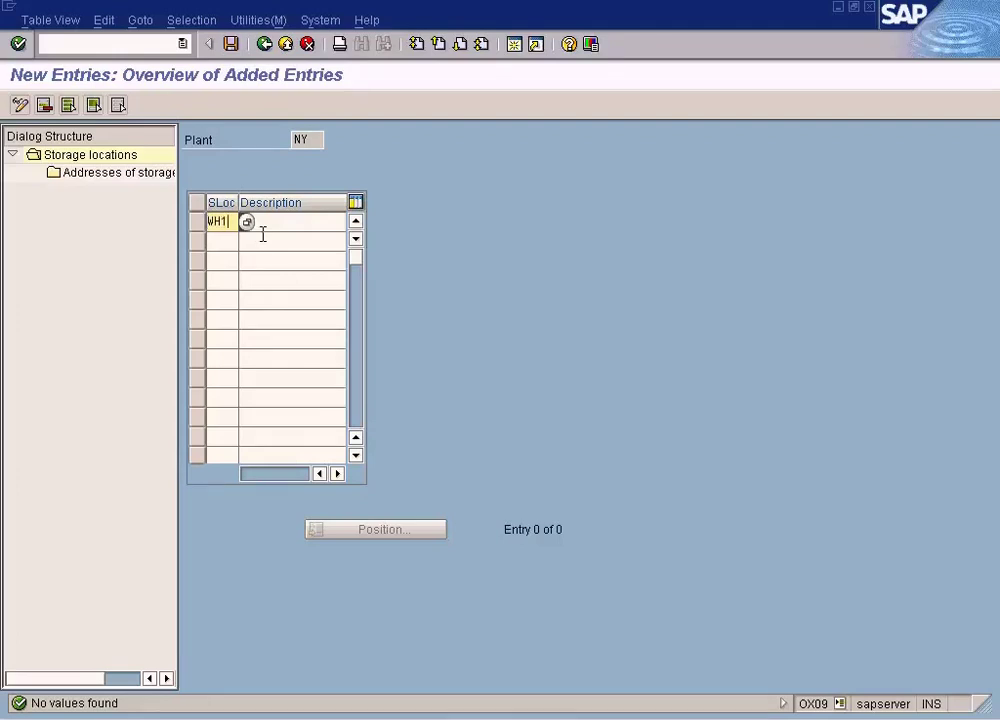
key("Tab")
left_click(620, 715)
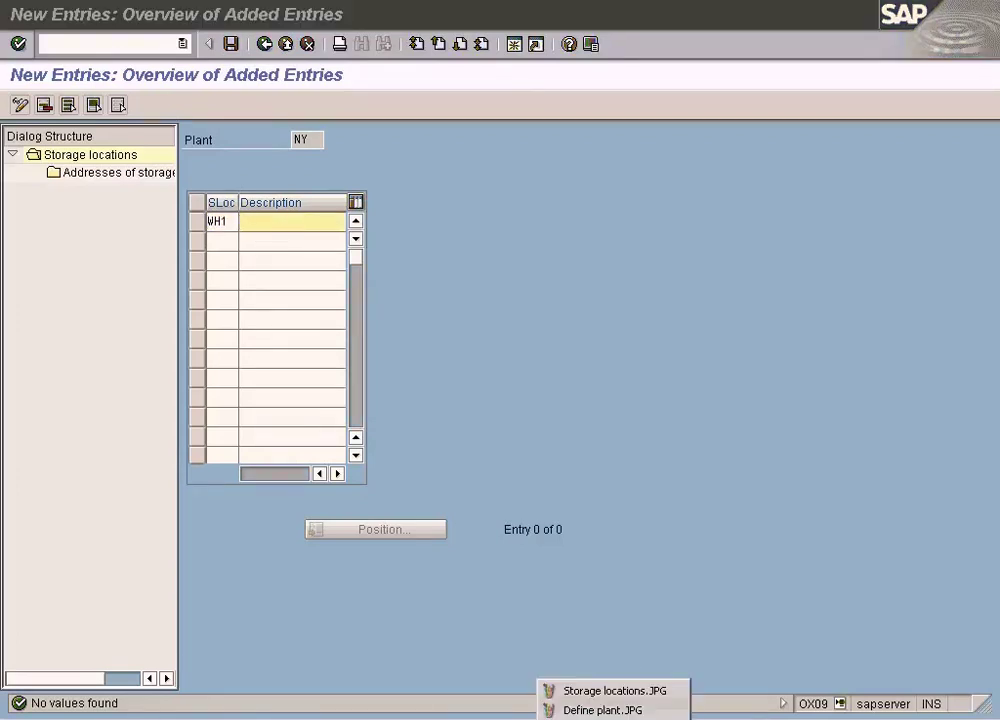
left_click(590, 691)
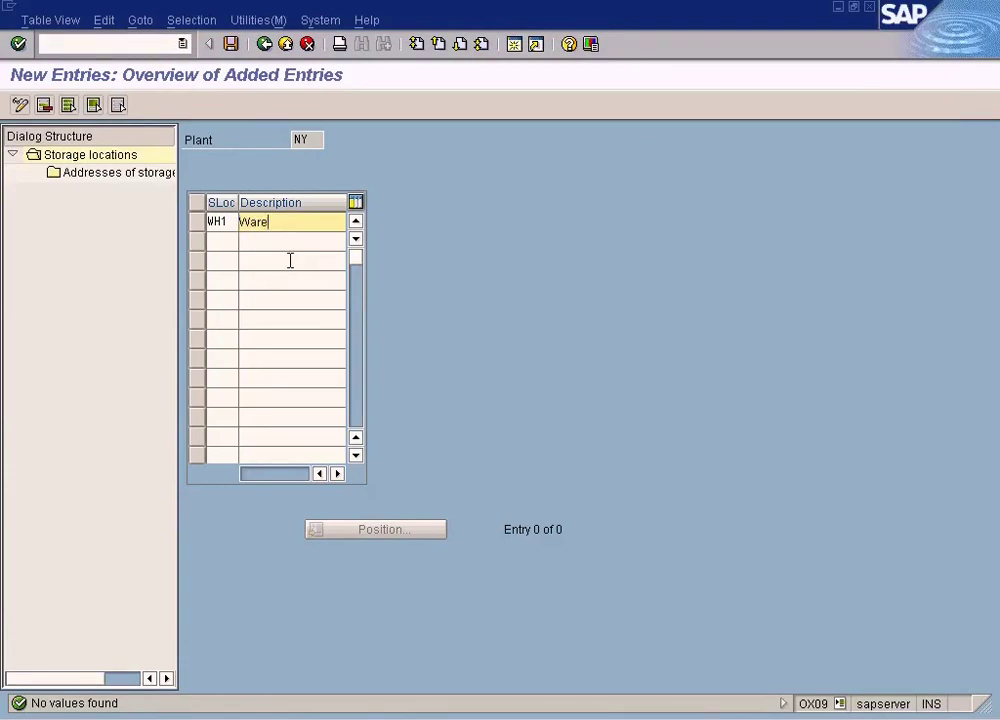
type("ouse 1")
Add storage locations WH2 "Warehouse 2" and WH3 "Warehouse 3" for plant NY, and save the entries
left_click(222, 243)
type("WH")
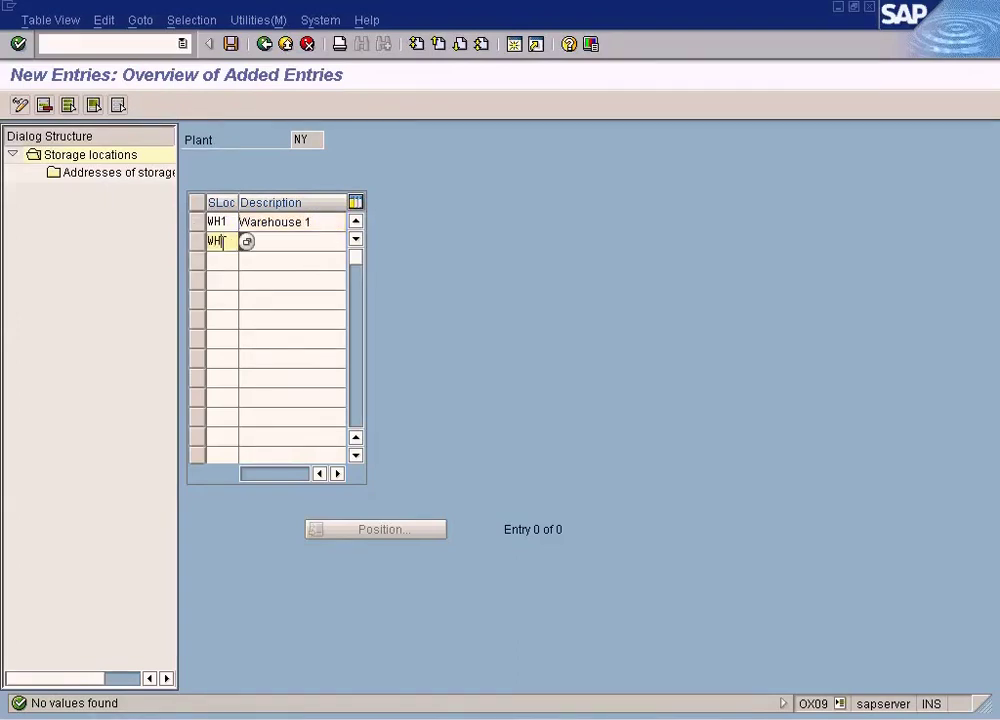
type("2")
key("Tab")
type("Warehouse 1")
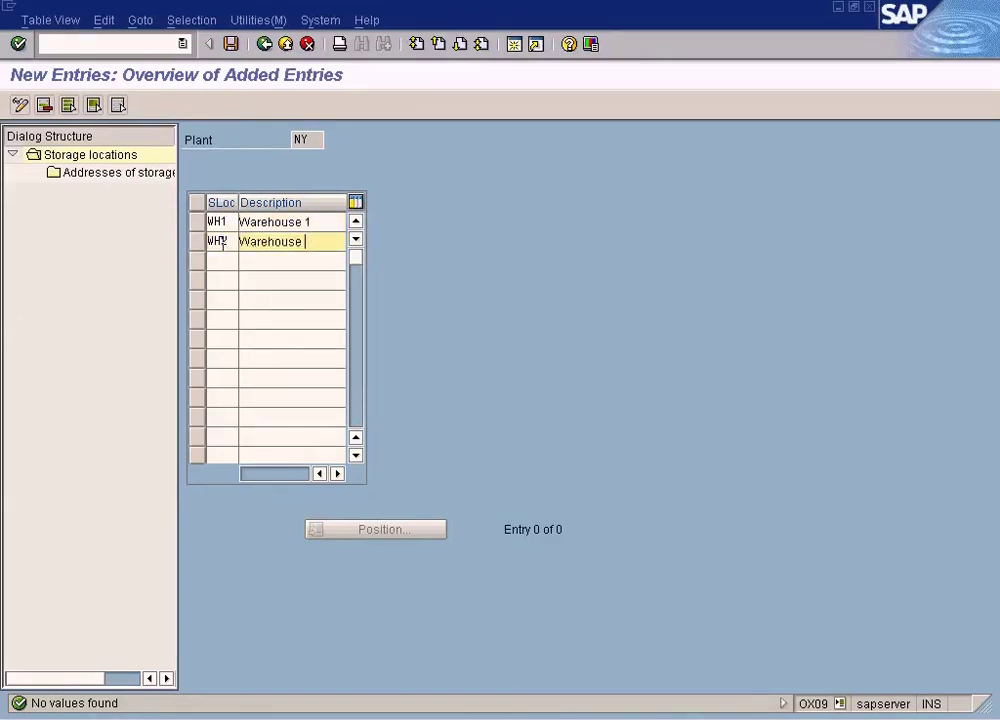
left_click(224, 258)
type("WH3")
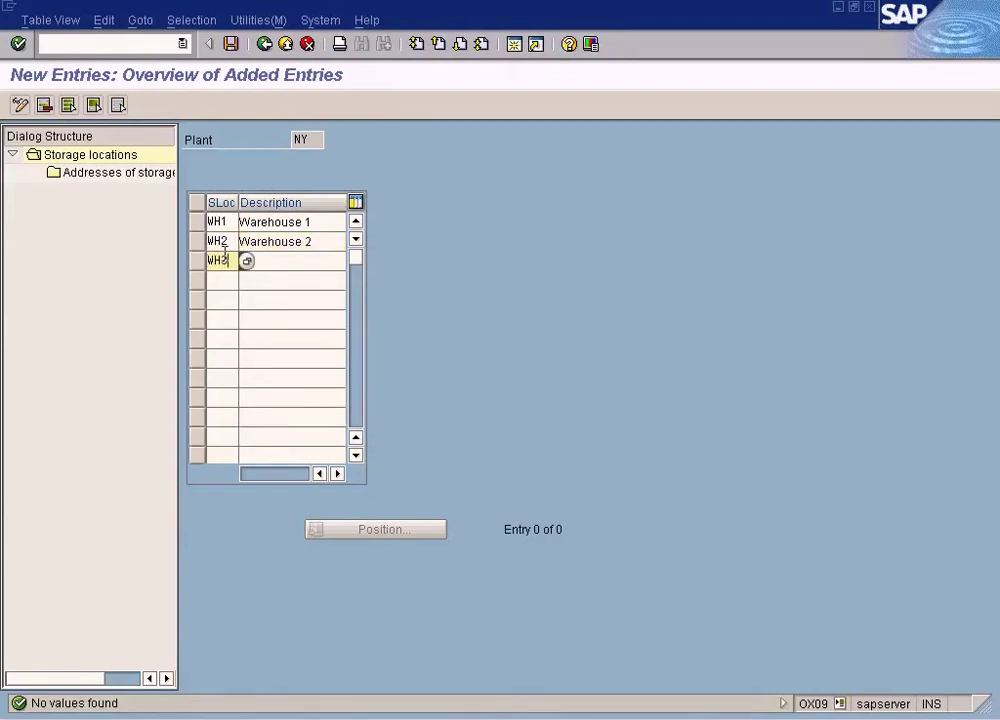
key("Tab")
type("Warehouse 1")
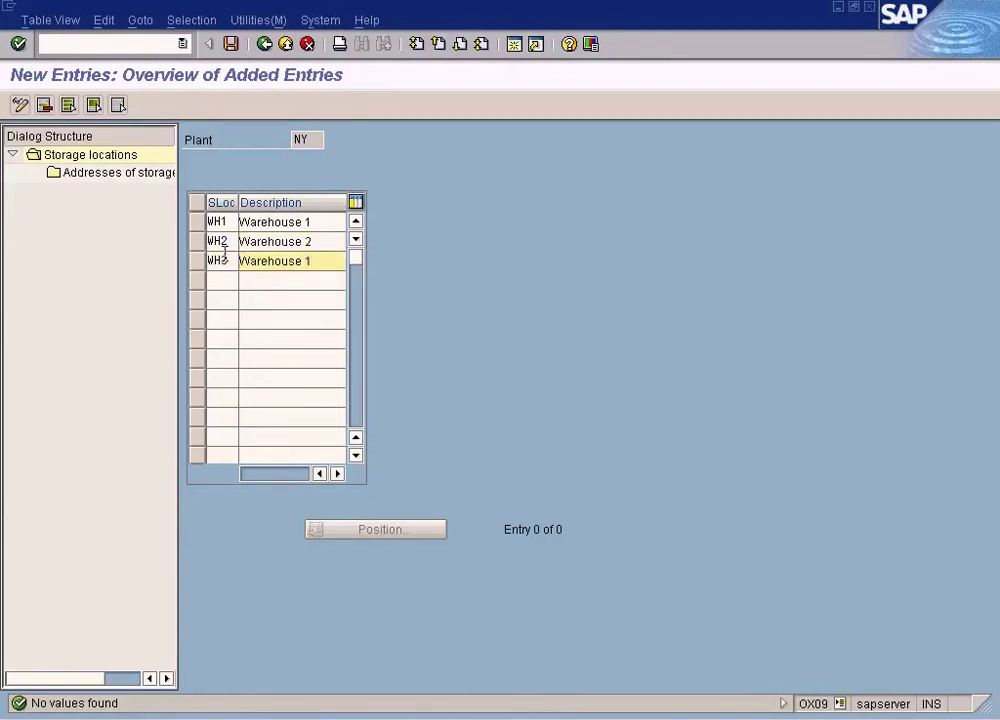
left_click(230, 44)
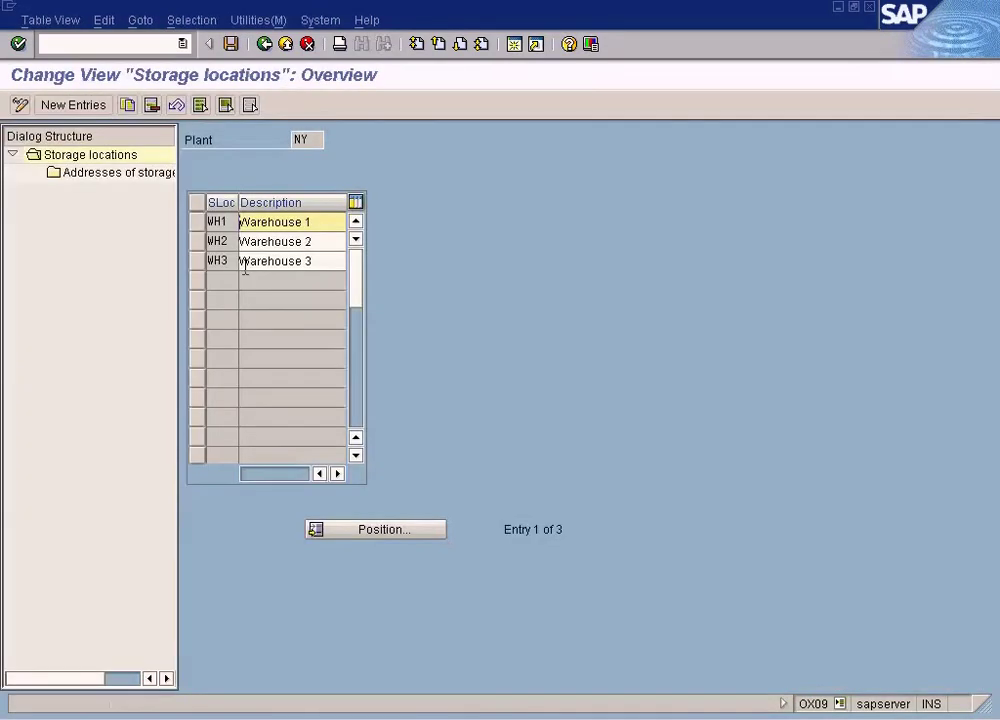
Review the descriptions of the three storage locations saved for plant NY
left_click(304, 261)
left_click(311, 240)
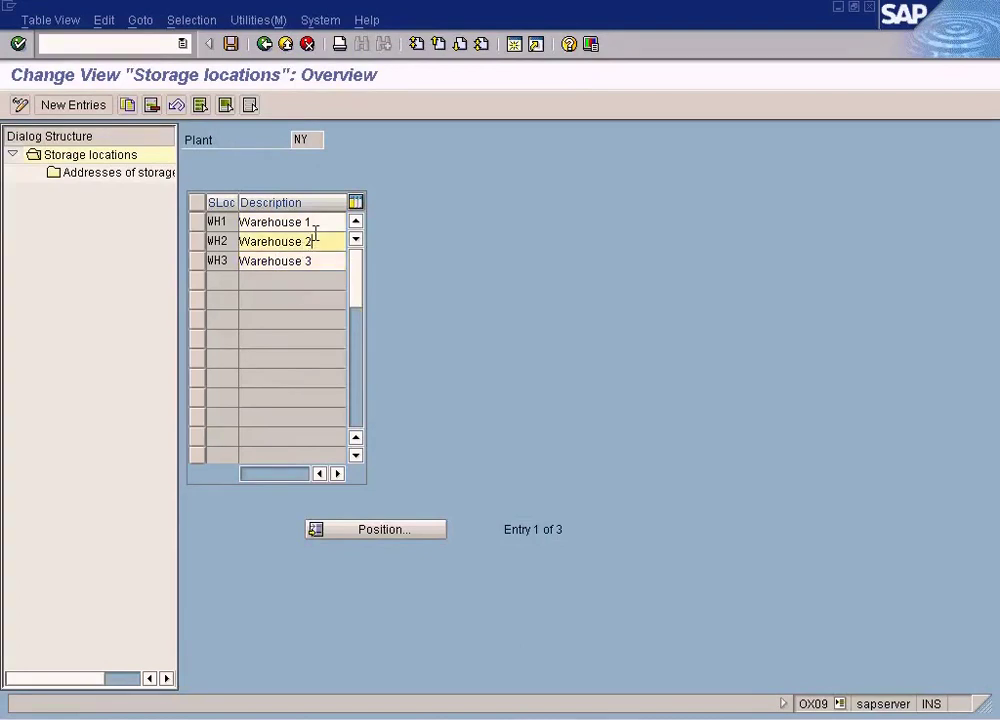
left_click(318, 222)
left_click(306, 261)
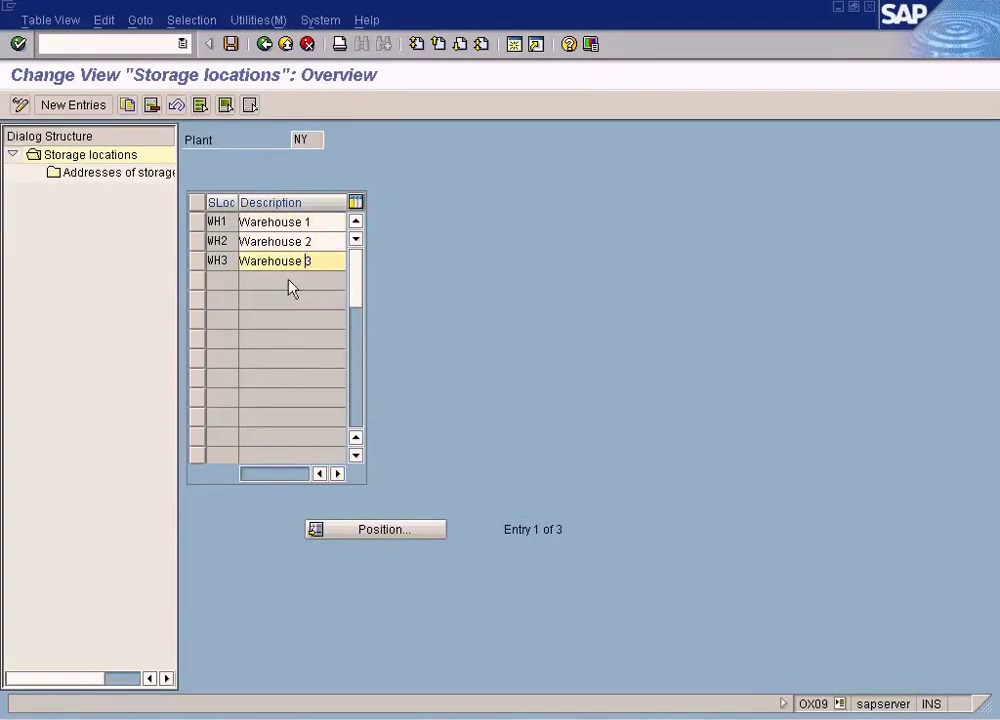
Open the addresses of storage location WH1, widen the number column, and enter a new address number 1
left_click(196, 221)
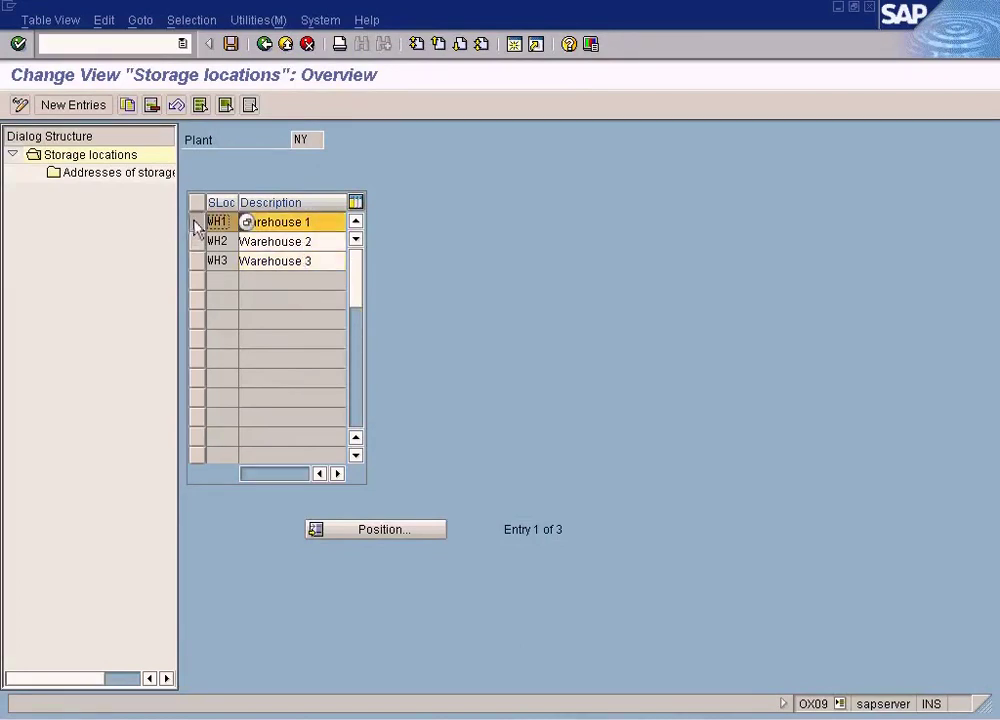
double_click(129, 174)
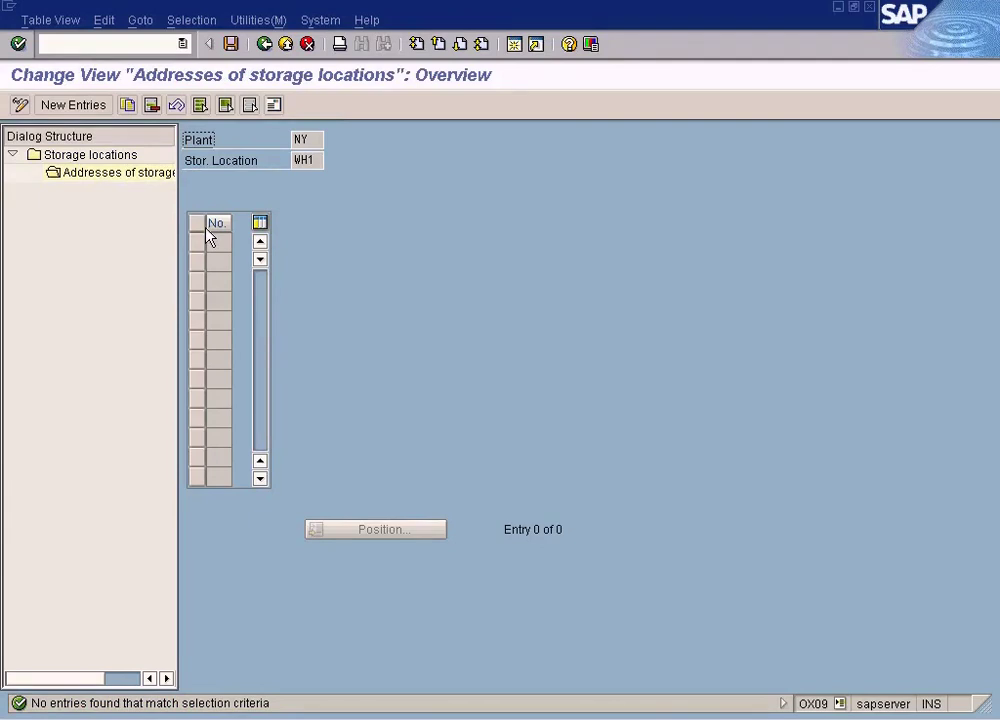
left_click(88, 108)
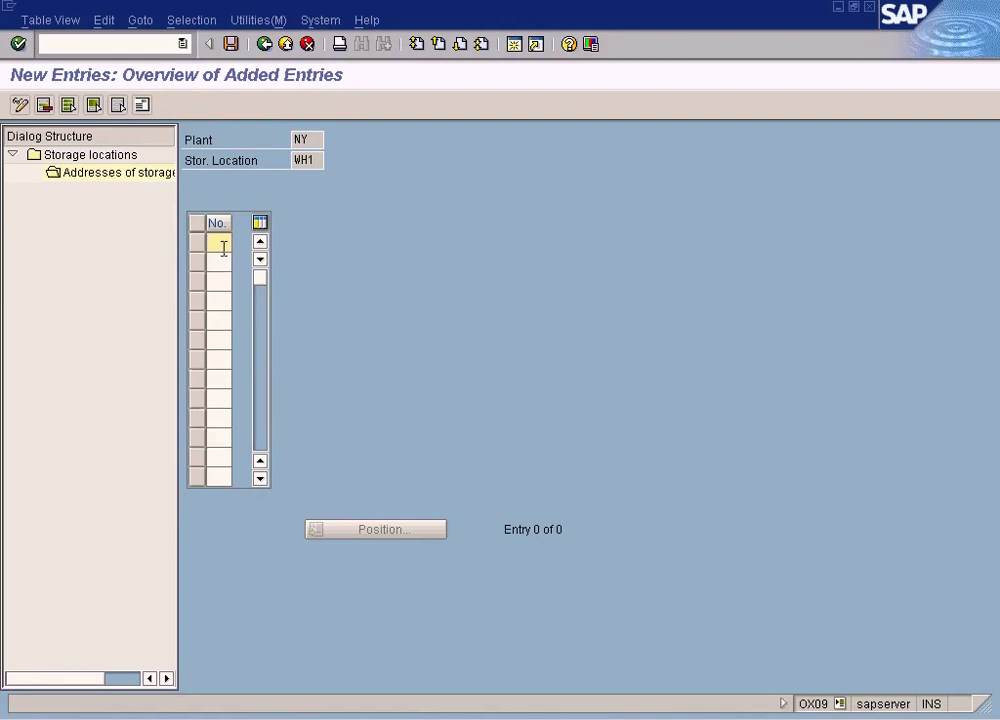
left_click_drag(232, 236, 245, 237)
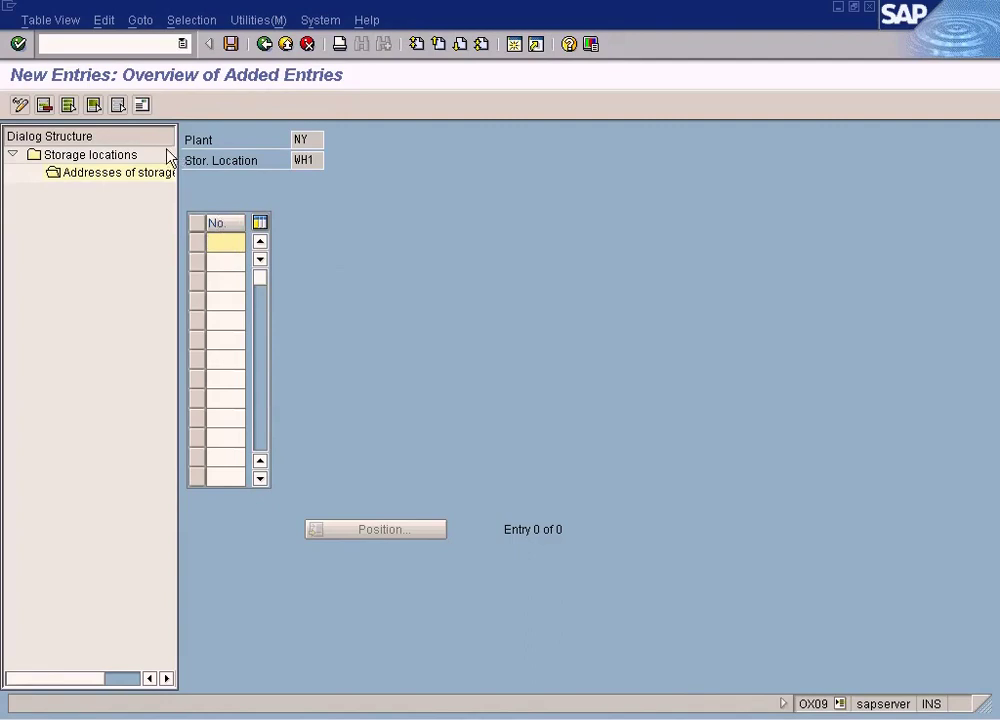
left_click(142, 104)
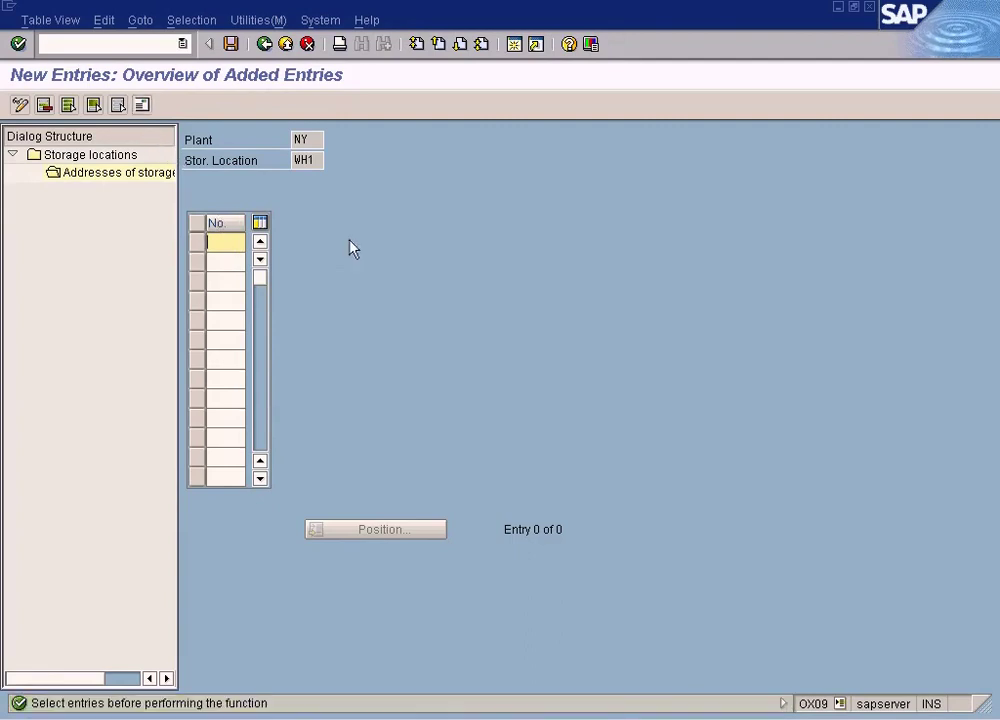
type("1")
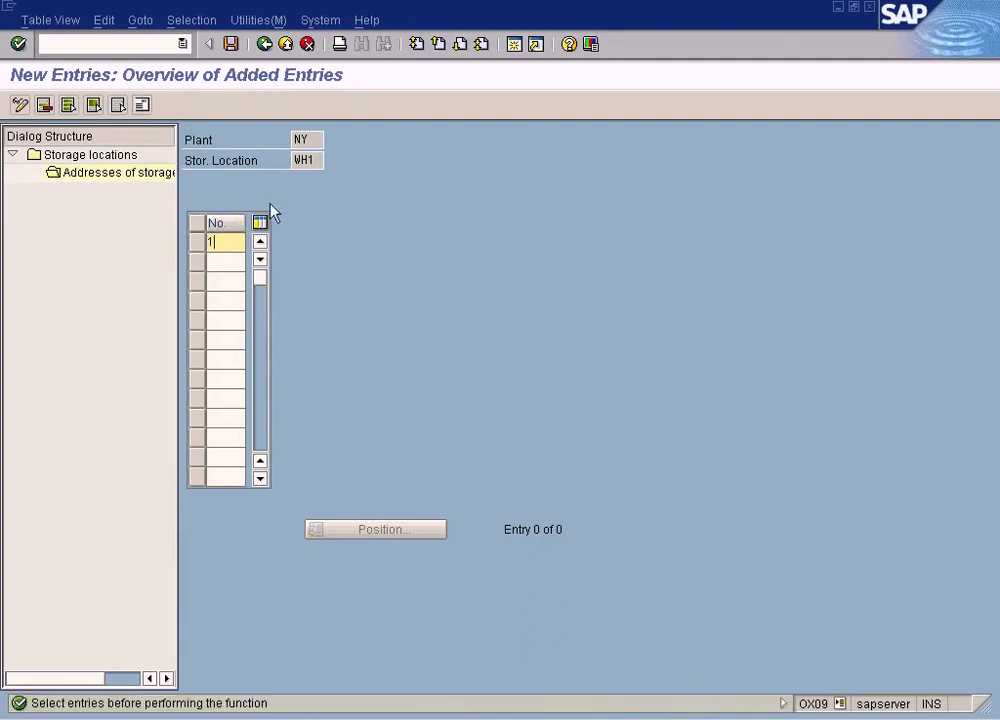
Look at the address form of entry 1 for WH1, and exit address maintenance without entering data
left_click(142, 104)
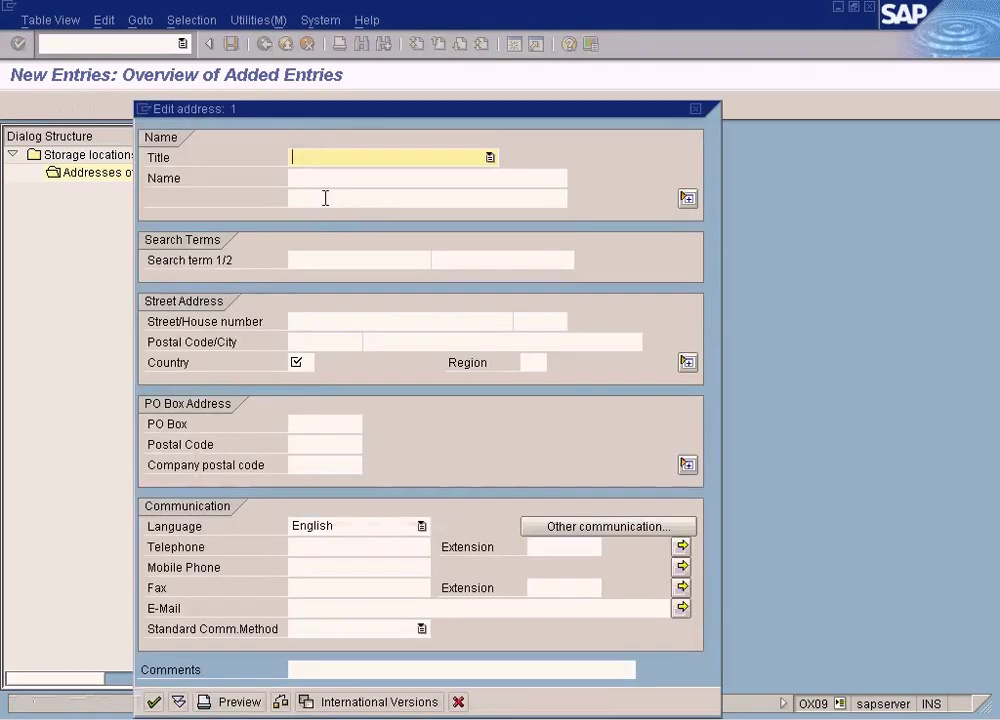
left_click_drag(406, 104, 493, 76)
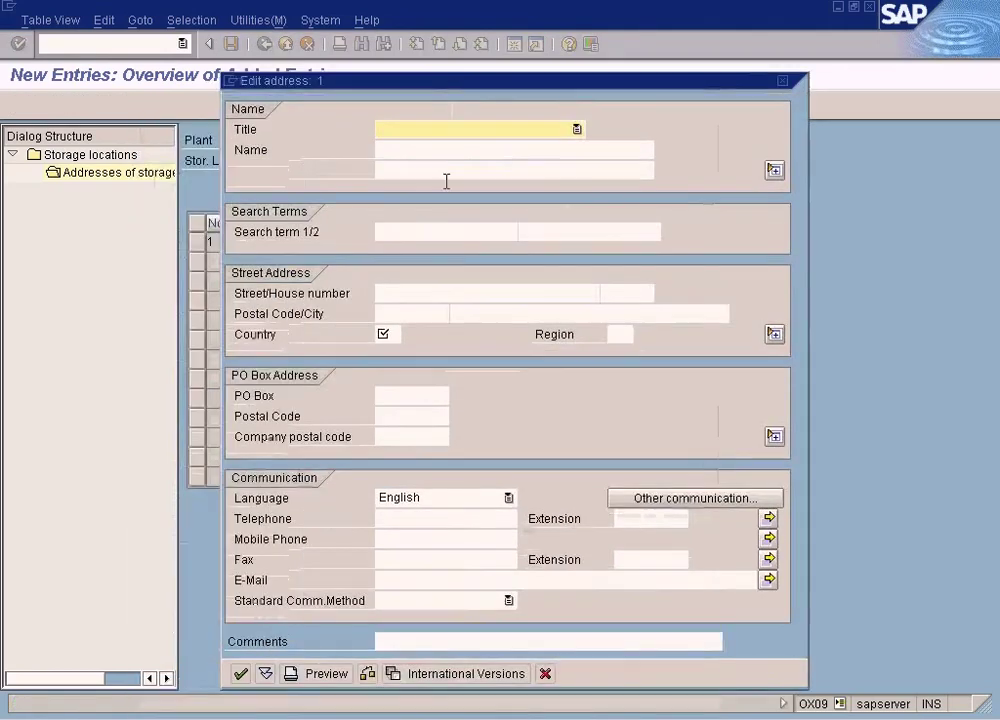
left_click(545, 673)
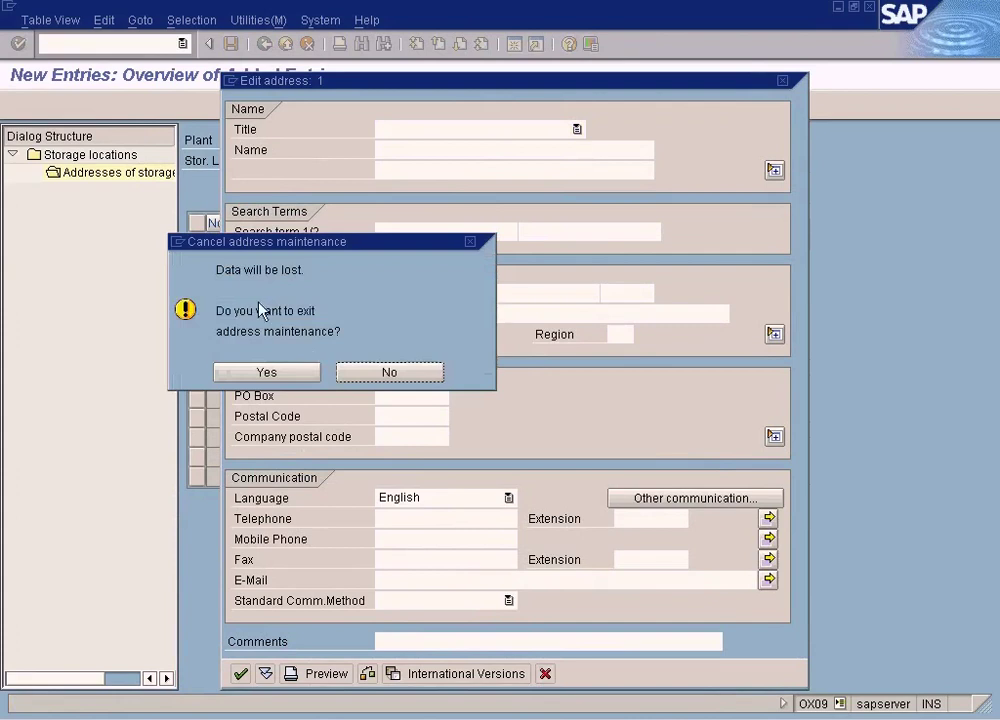
left_click(267, 371)
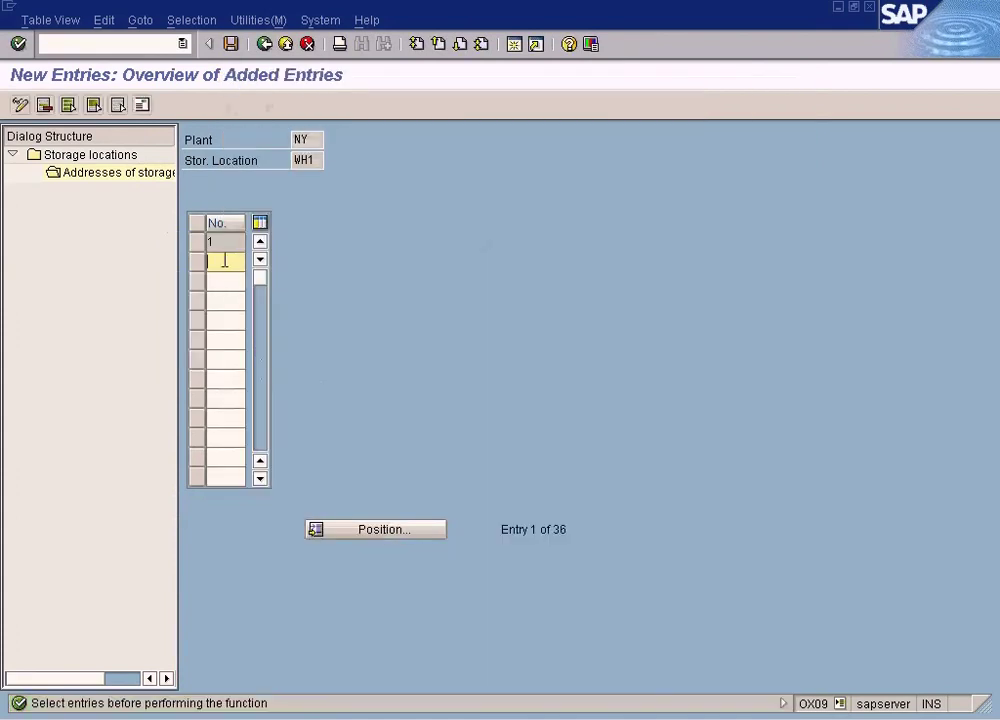
Leave the WH1 addresses for the implementation guide, and reopen the storage locations of plant NY for checking
left_click(264, 44)
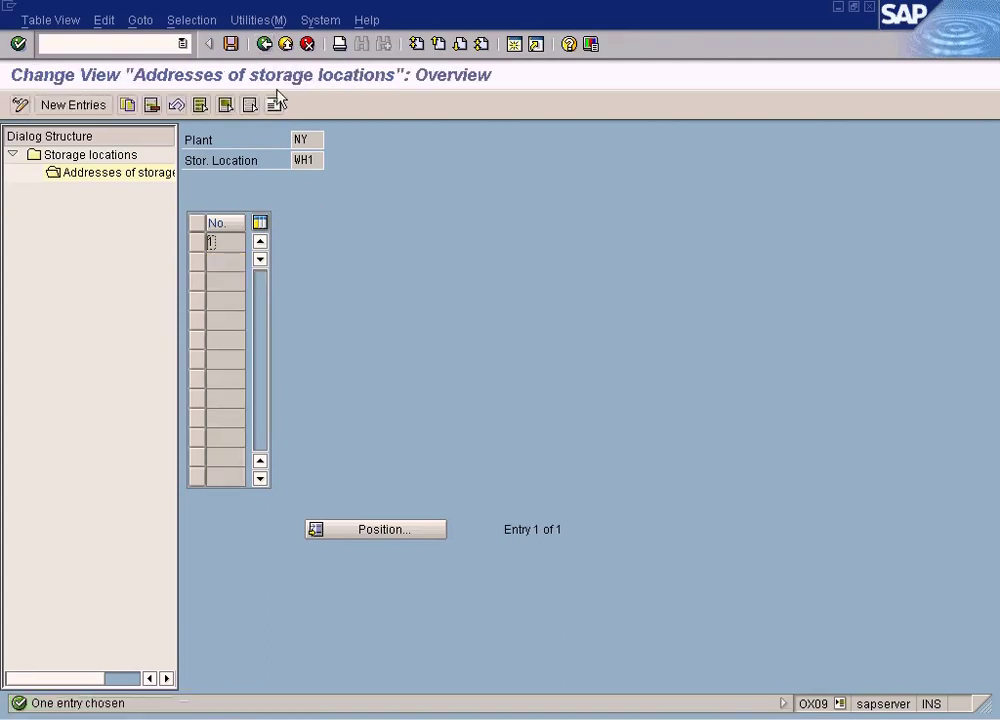
left_click(264, 44)
left_click(340, 335)
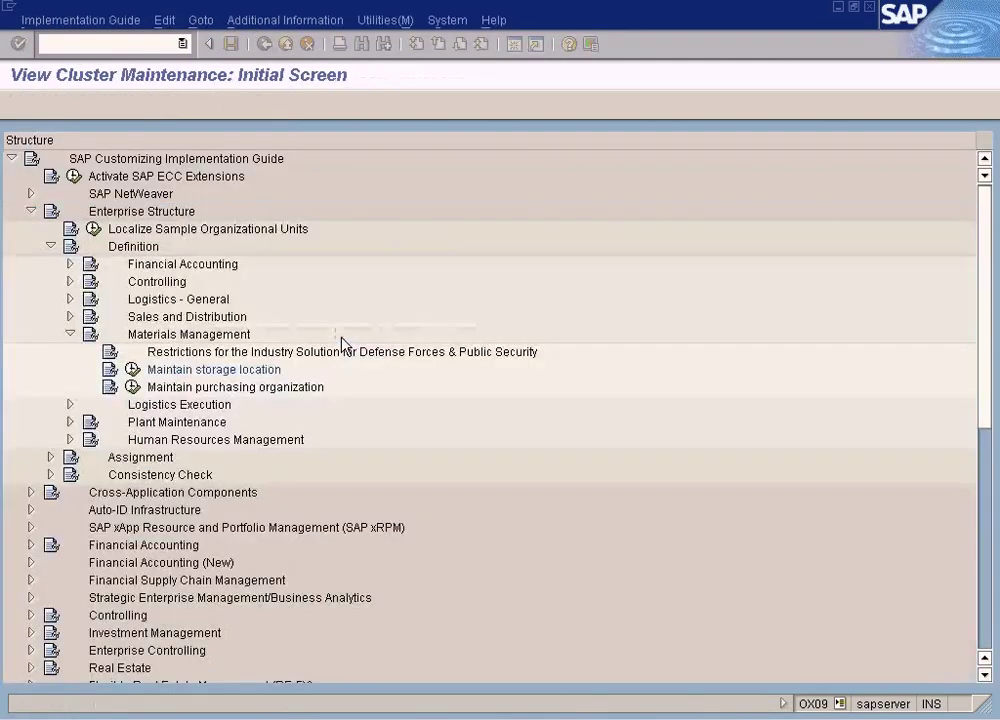
left_click(132, 369)
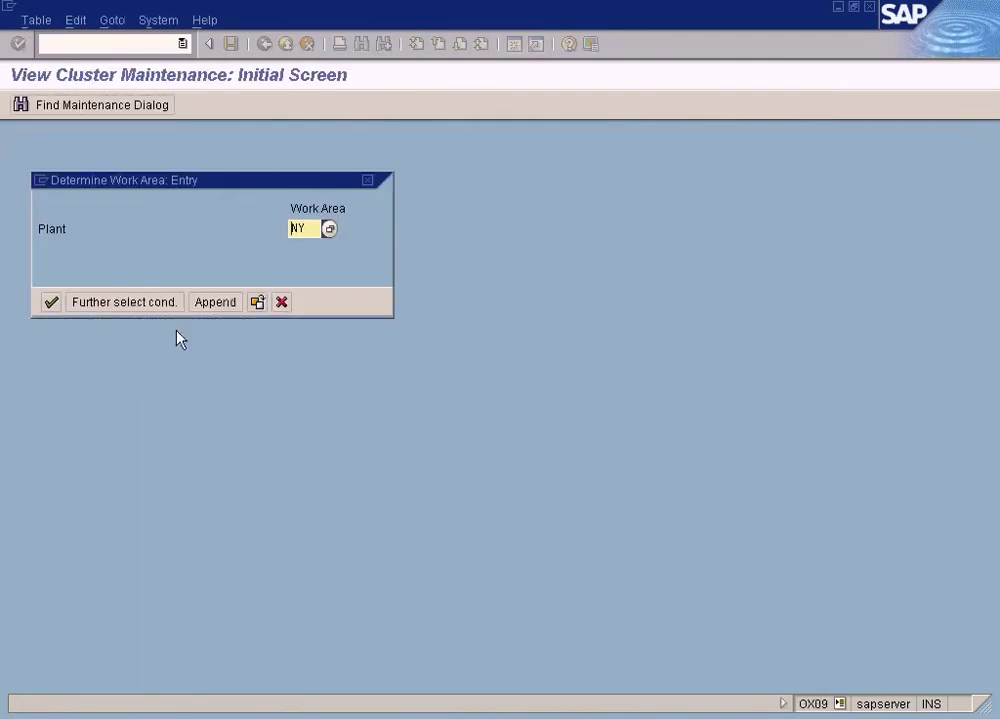
left_click(53, 302)
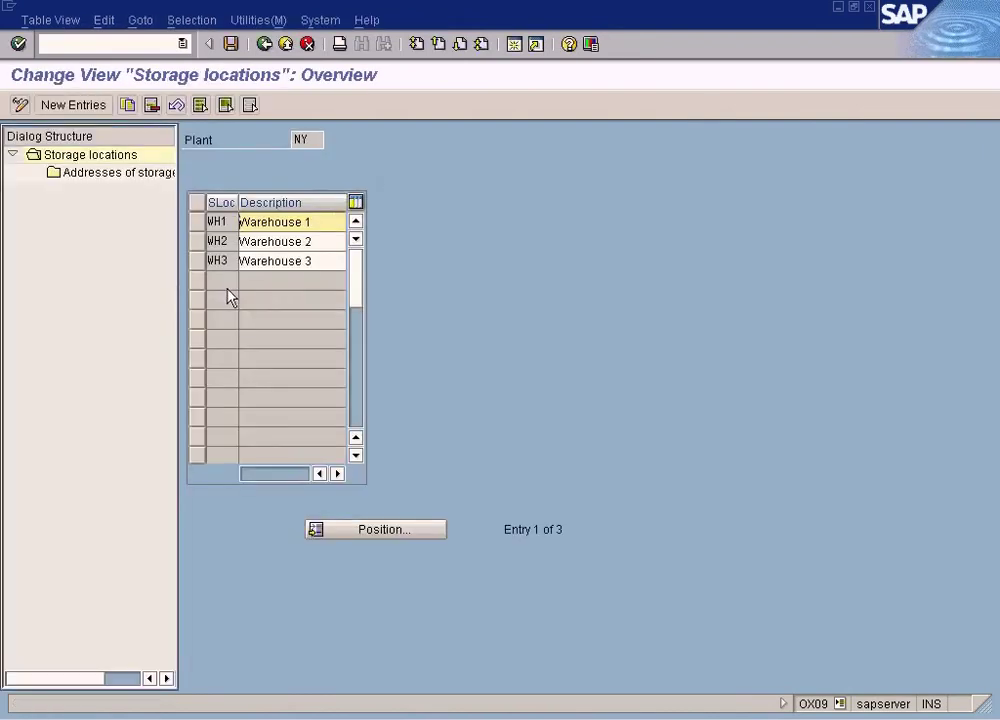
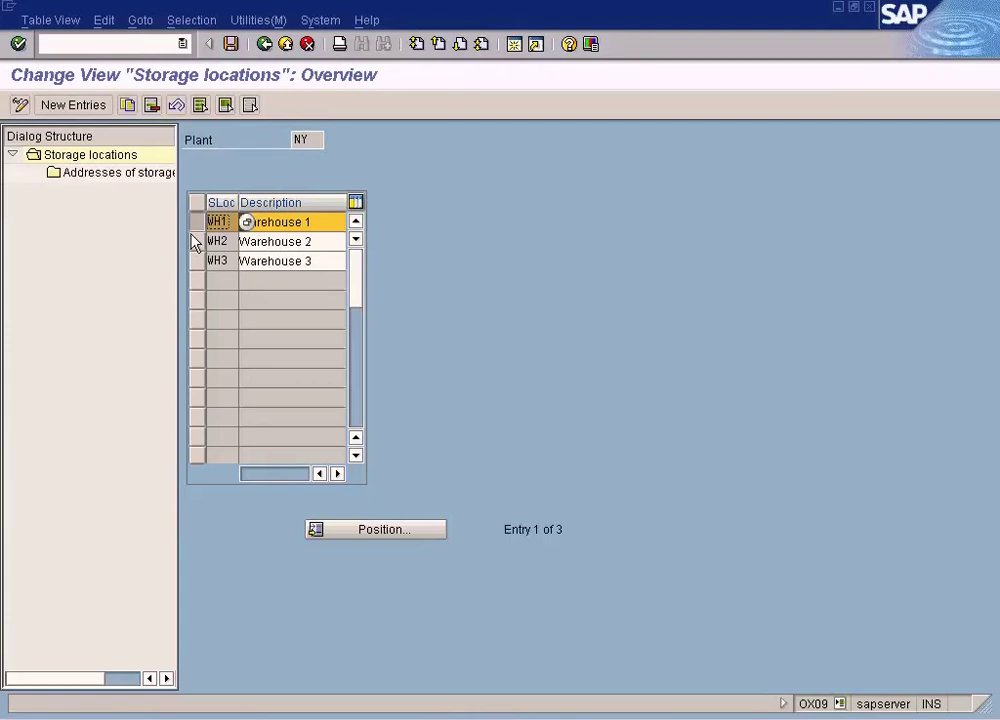
Switch to the Storage locations.JPG drawing in Paint and draw a red rectangle below the lower-left corner of the New York factory
left_click(600, 718)
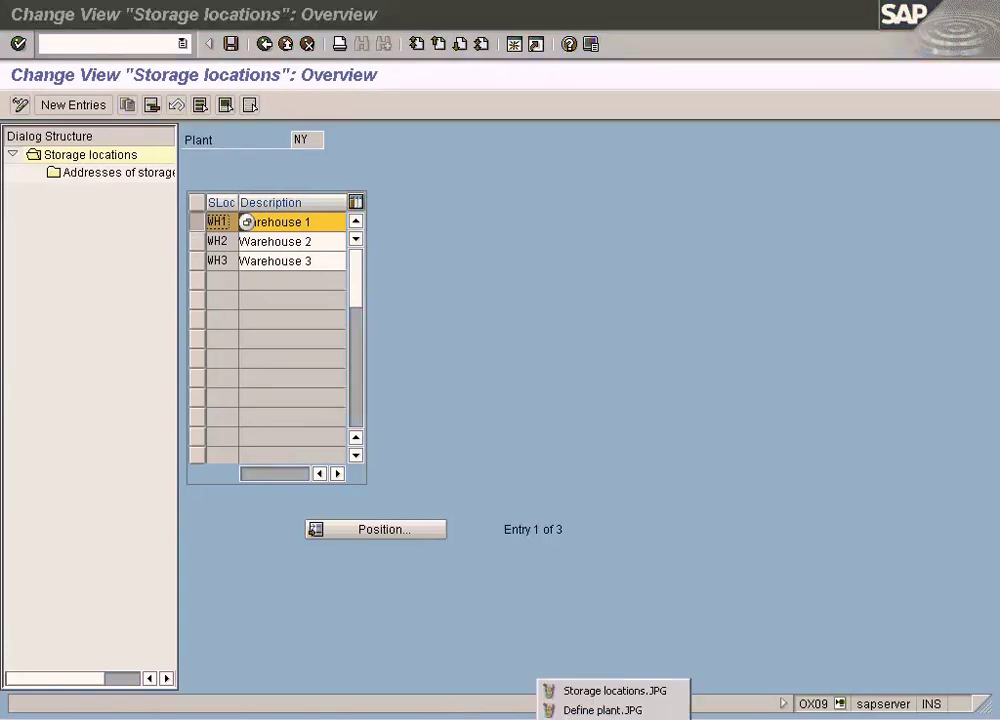
left_click(609, 690)
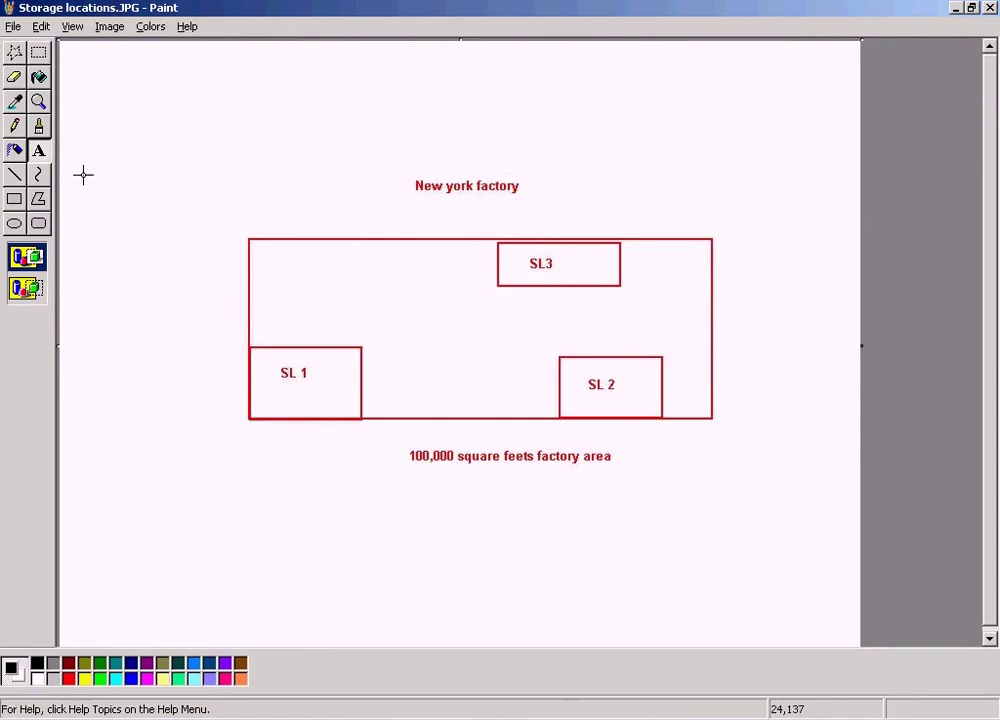
left_click(17, 201)
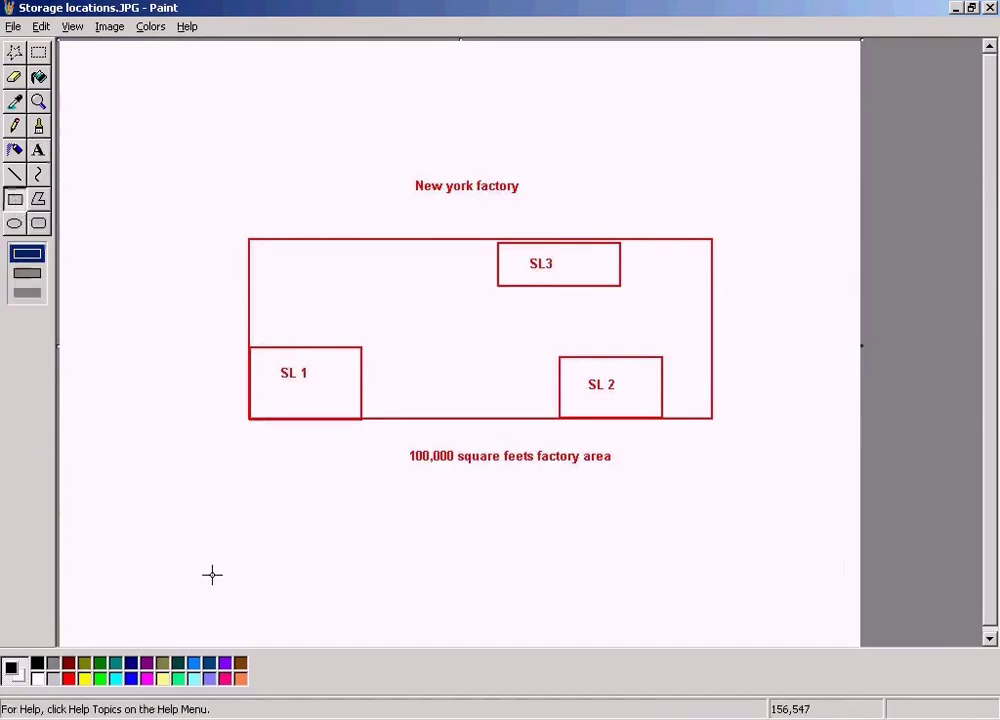
left_click_drag(177, 545, 419, 593)
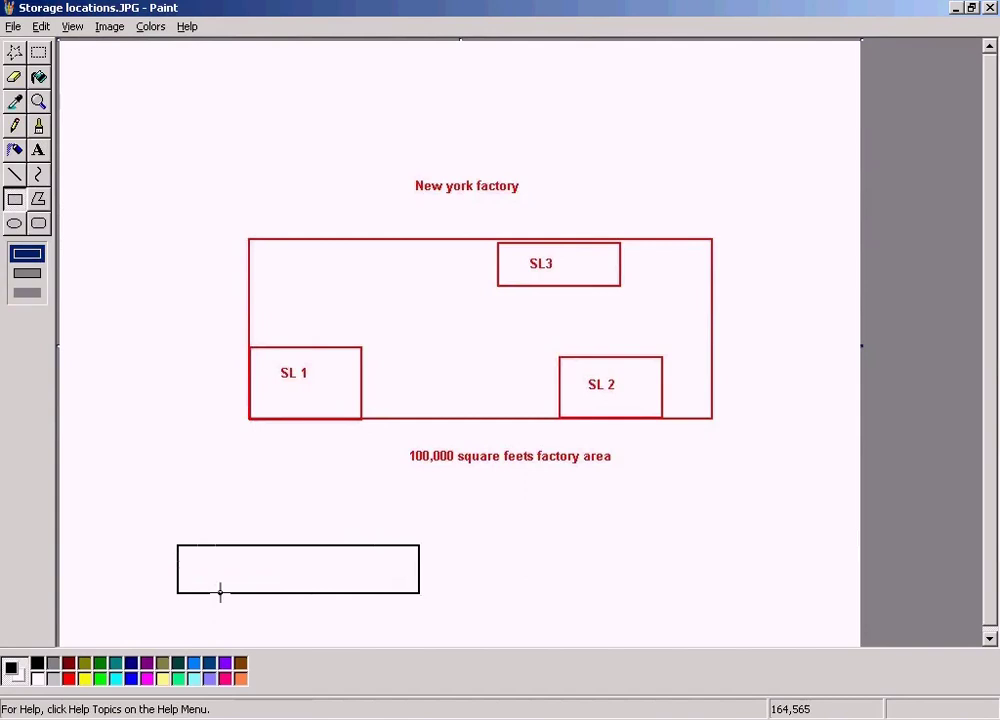
key("ctrl+z")
left_click(69, 678)
mouse_move(163, 543)
left_mouse_down()
mouse_move(259, 581)
mouse_move(388, 600)
left_mouse_up()
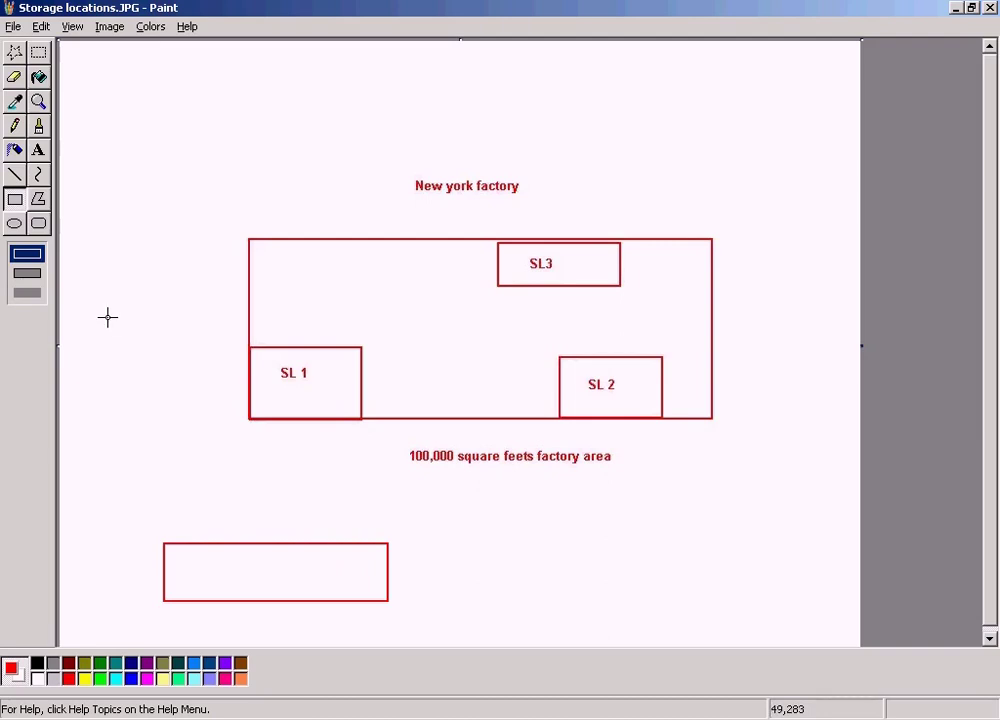
Label the new red rectangle below the factory with the text "New jersey warehouse"
left_click(38, 150)
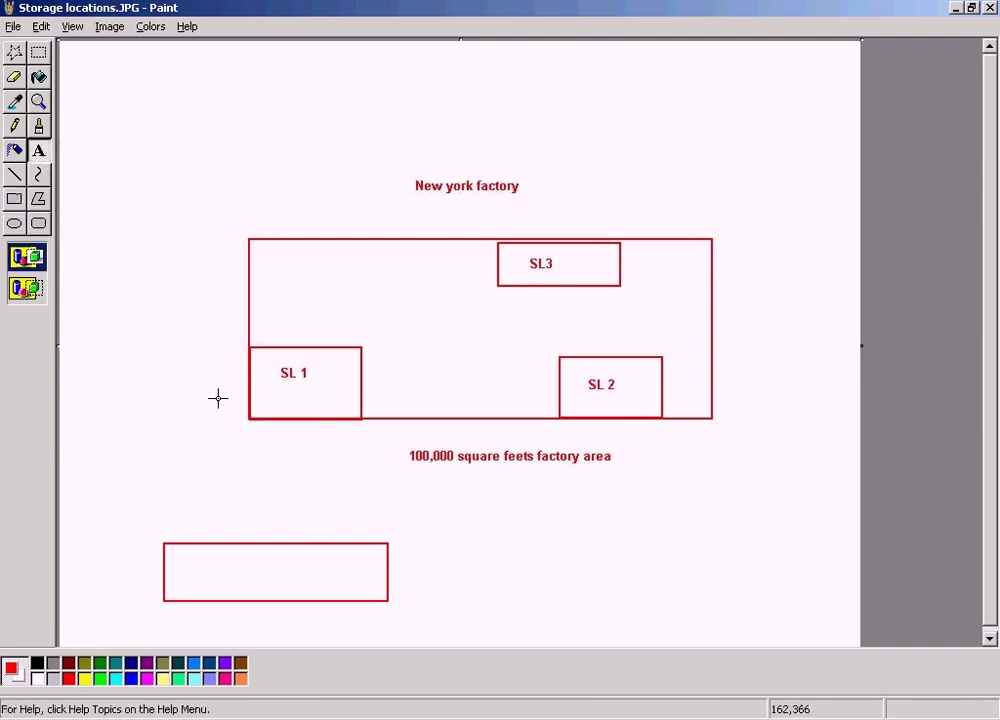
left_click_drag(203, 555, 367, 584)
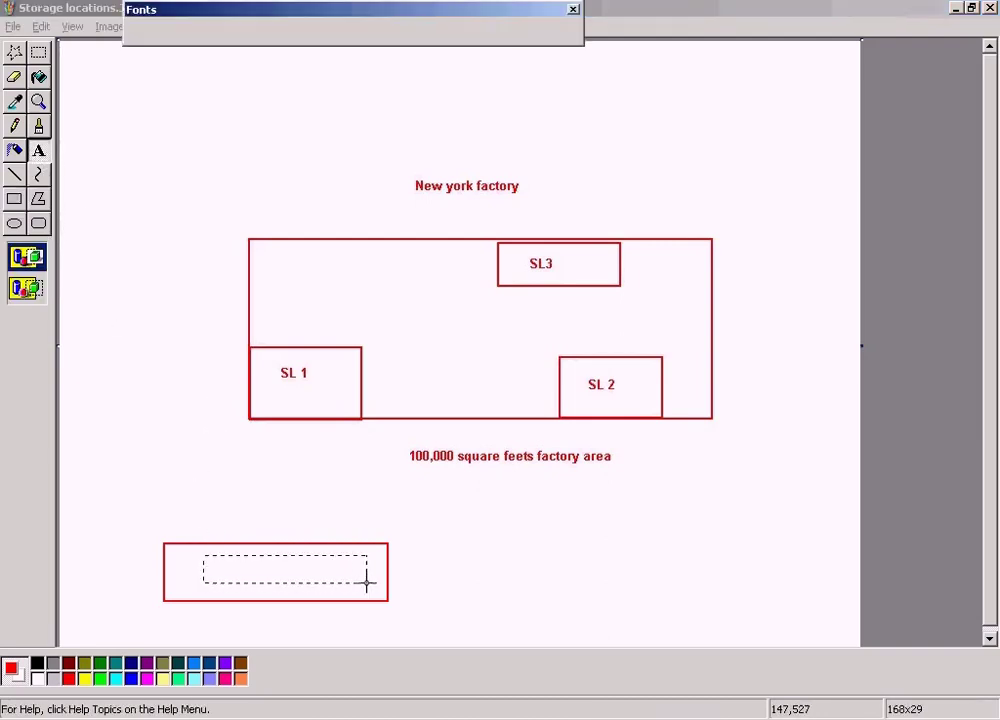
type("New jersey")
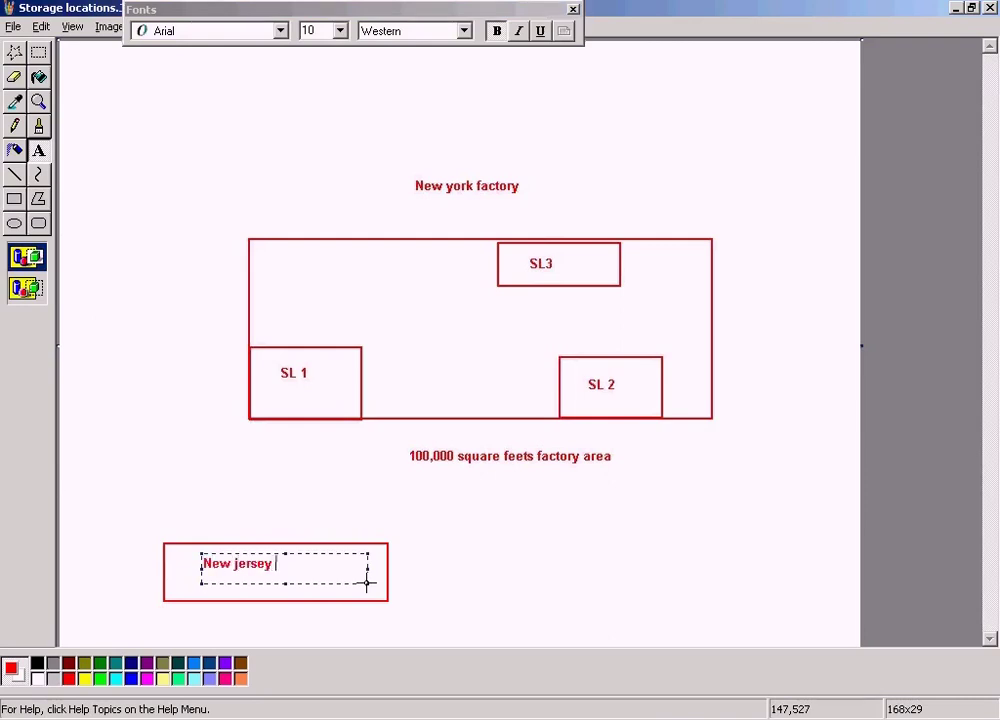
type(" Warehouse")
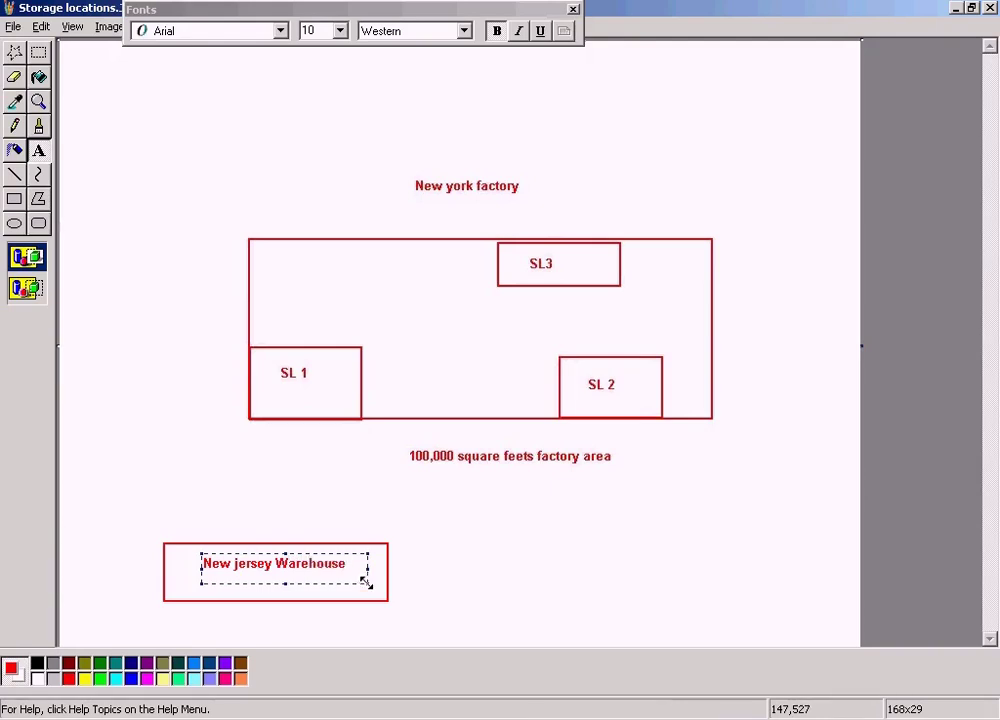
key("BackSpace")
type("w")
left_click(412, 548)
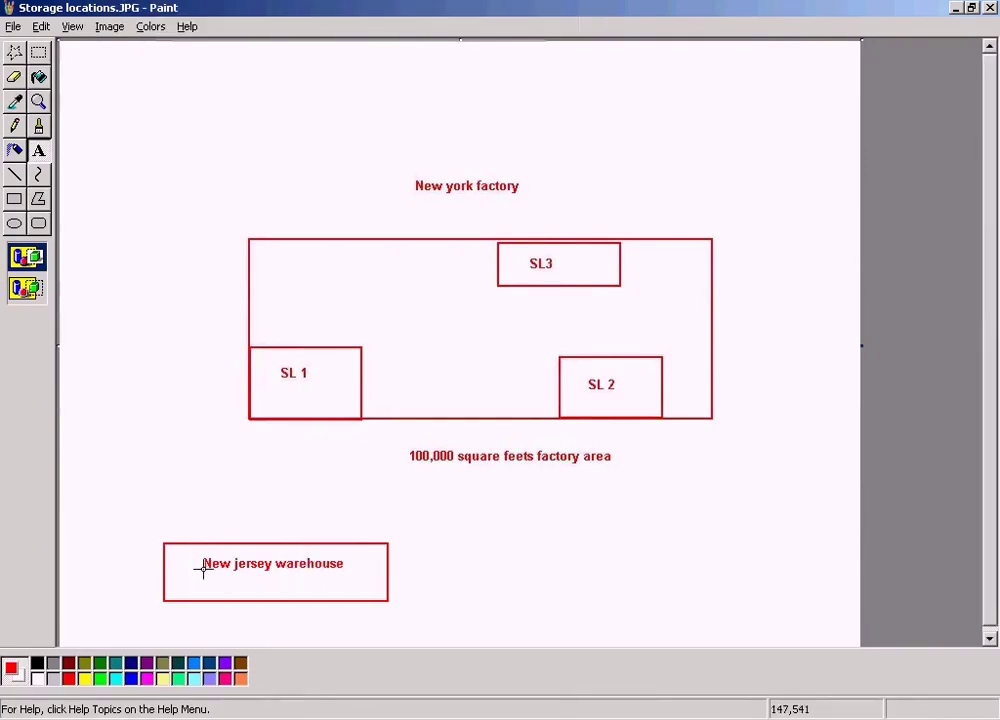
Mark out the New Jersey warehouse and the New York factory in turn to compare the two sites
left_click(39, 52)
left_click_drag(160, 535, 392, 613)
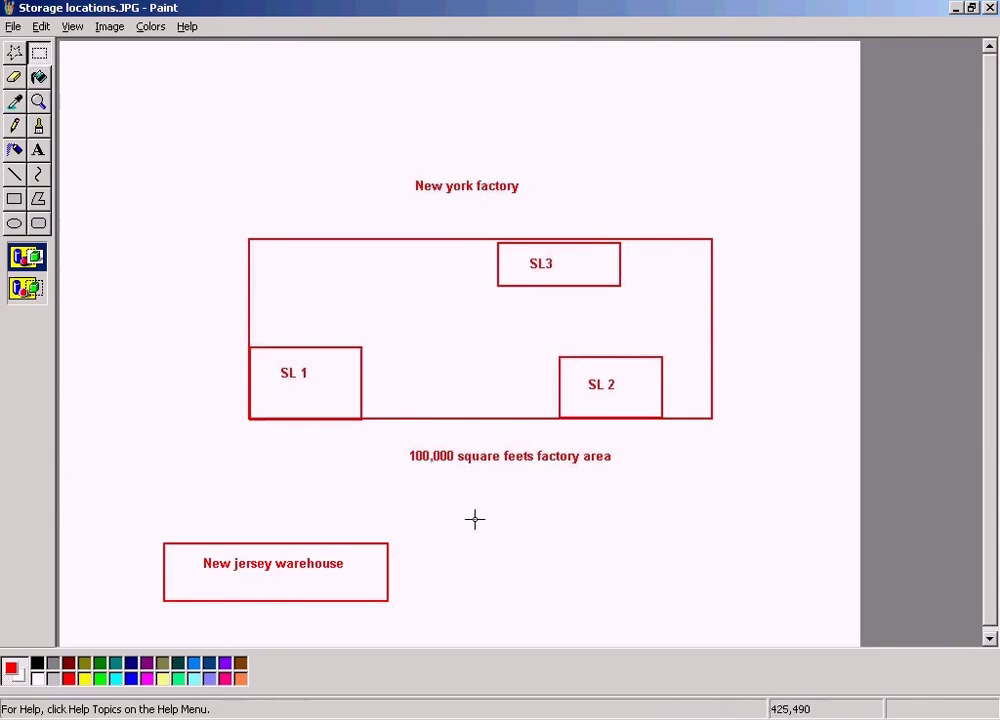
mouse_move(221, 168)
left_mouse_down()
mouse_move(714, 387)
mouse_move(741, 437)
left_mouse_up()
left_click(714, 486)
left_click_drag(147, 531, 444, 614)
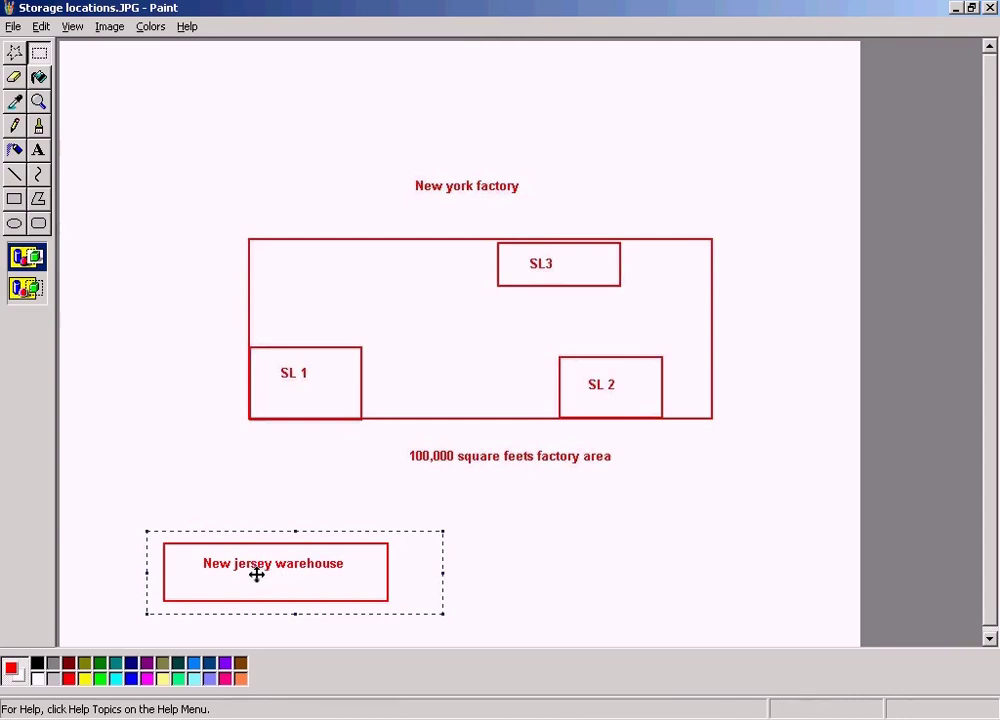
Switch back to the SAP storage locations of plant NY and add storage location WH4 with description "New jersey WH"
left_click(370, 718)
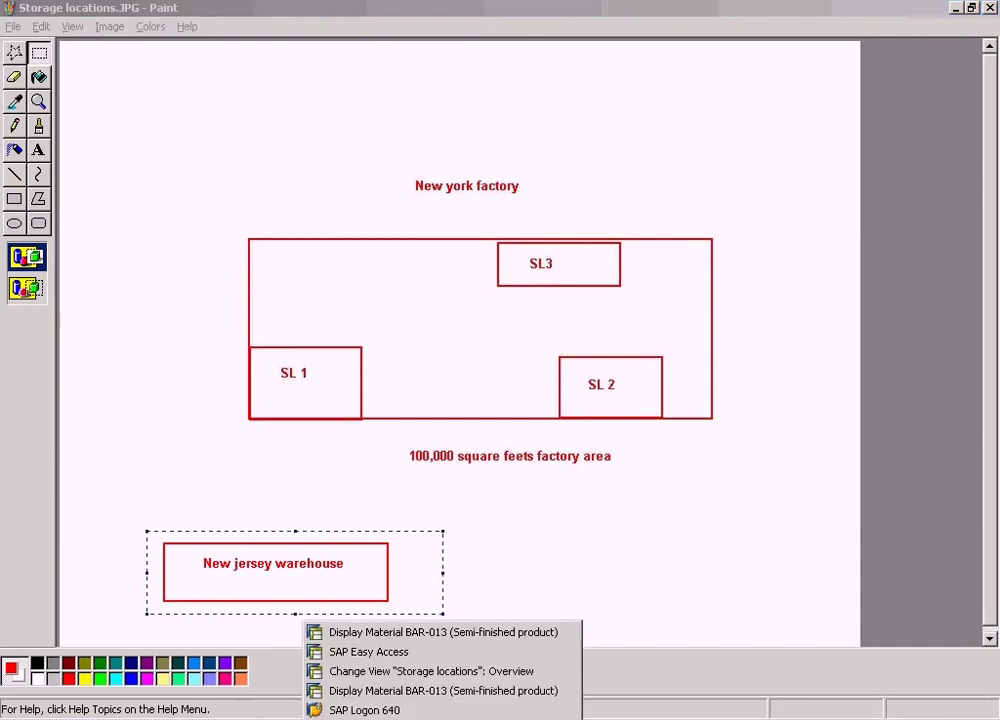
left_click(400, 671)
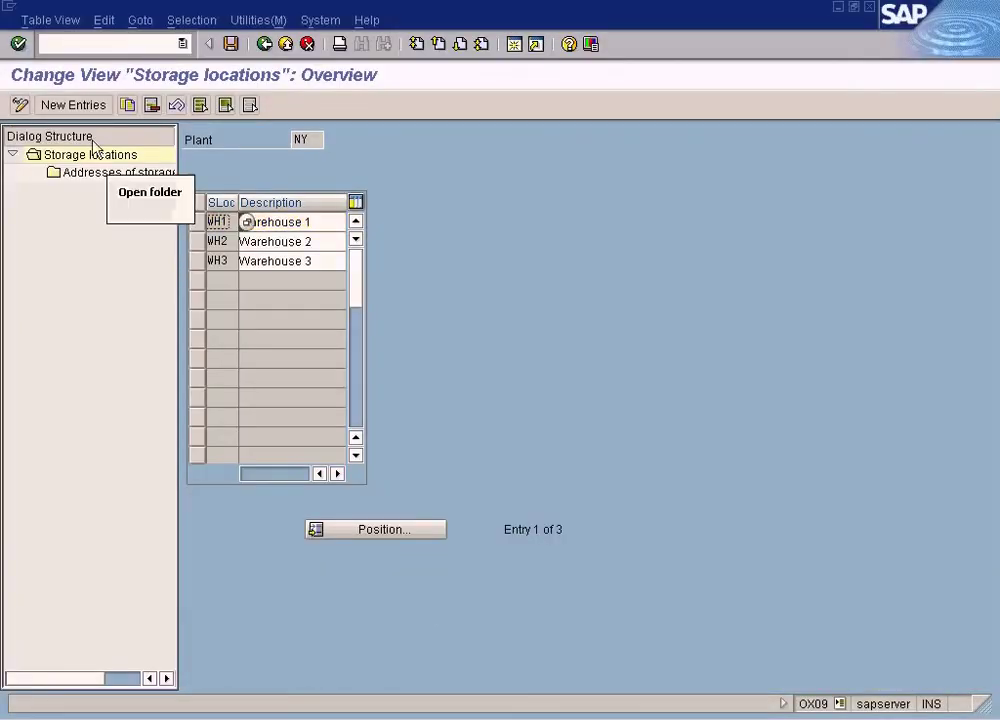
left_click(74, 105)
type("WH4")
key("Tab")
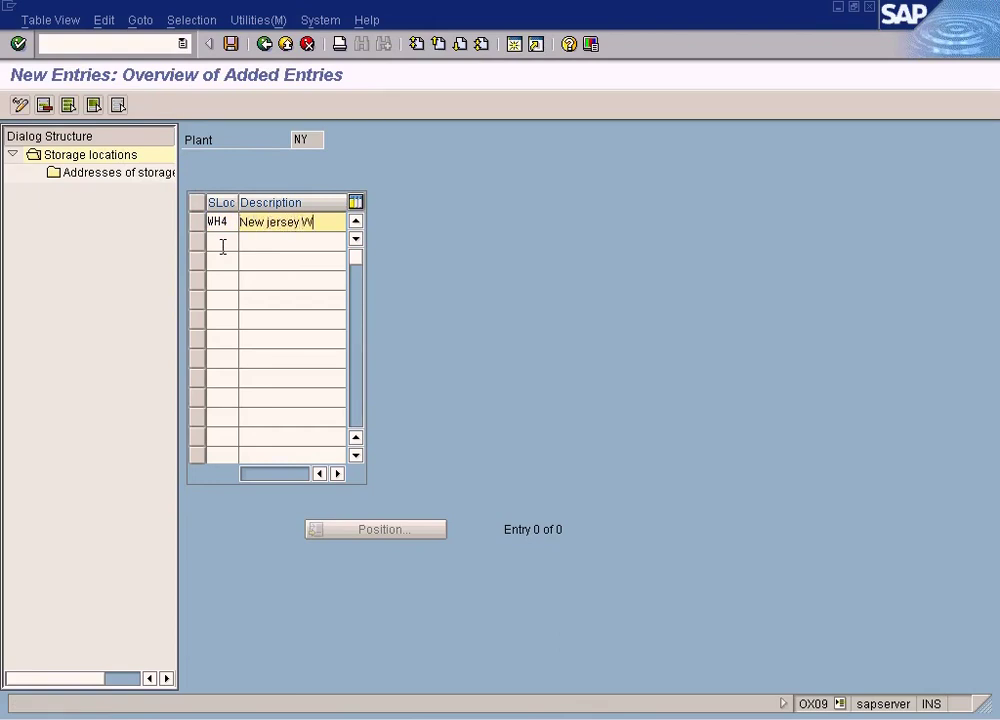
Open the addresses of storage location WH4, enter a new address number NJ, and open its address form
left_click(85, 176)
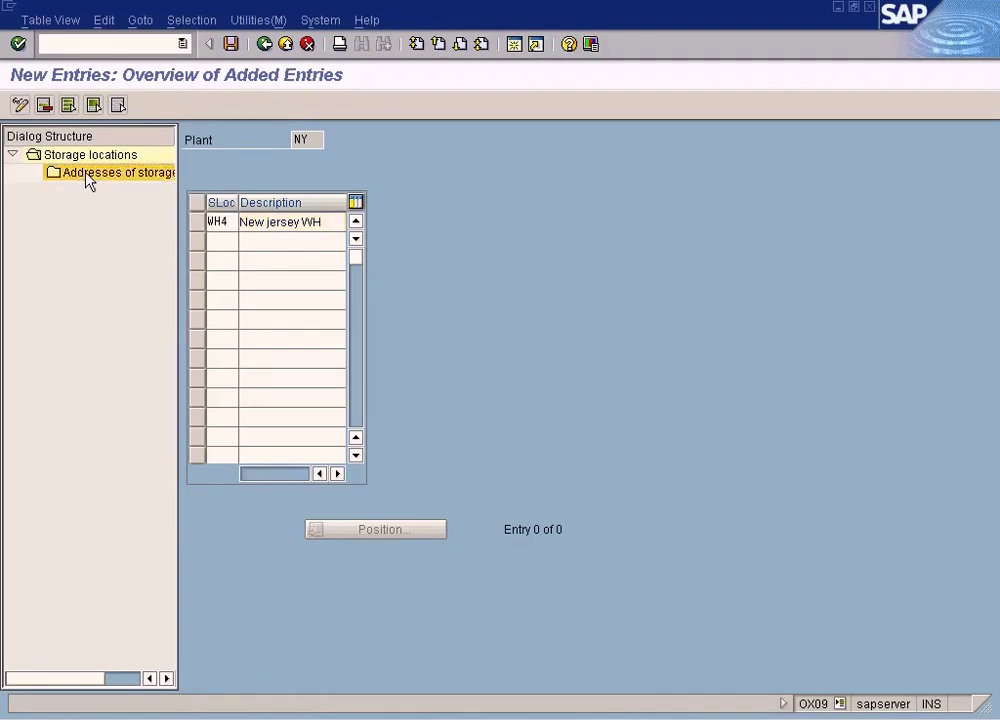
double_click(116, 177)
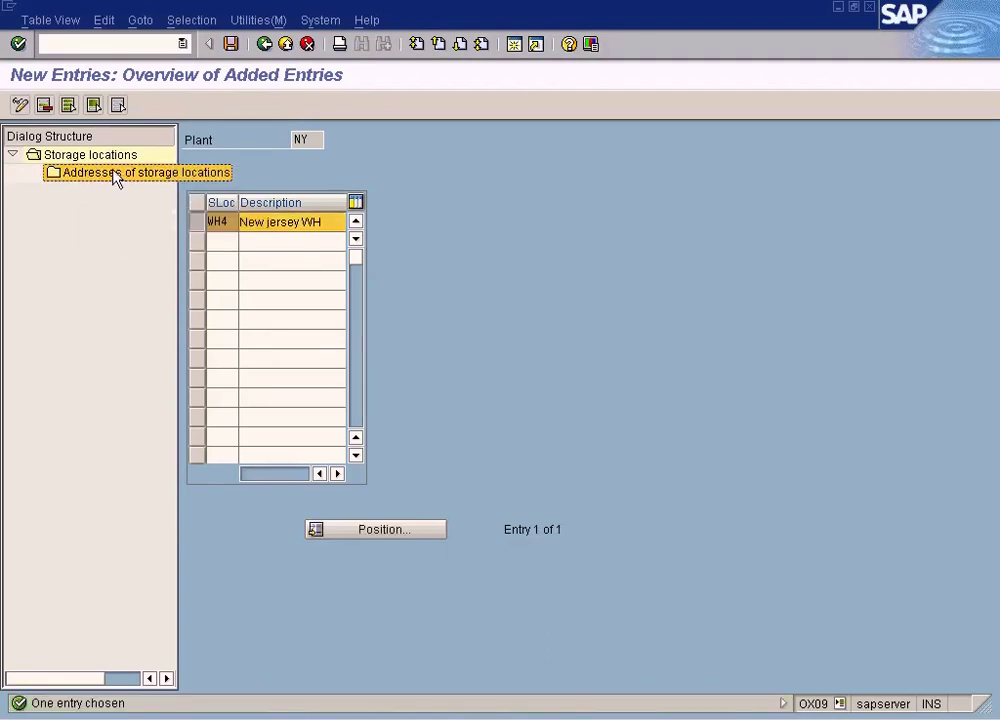
left_click(73, 105)
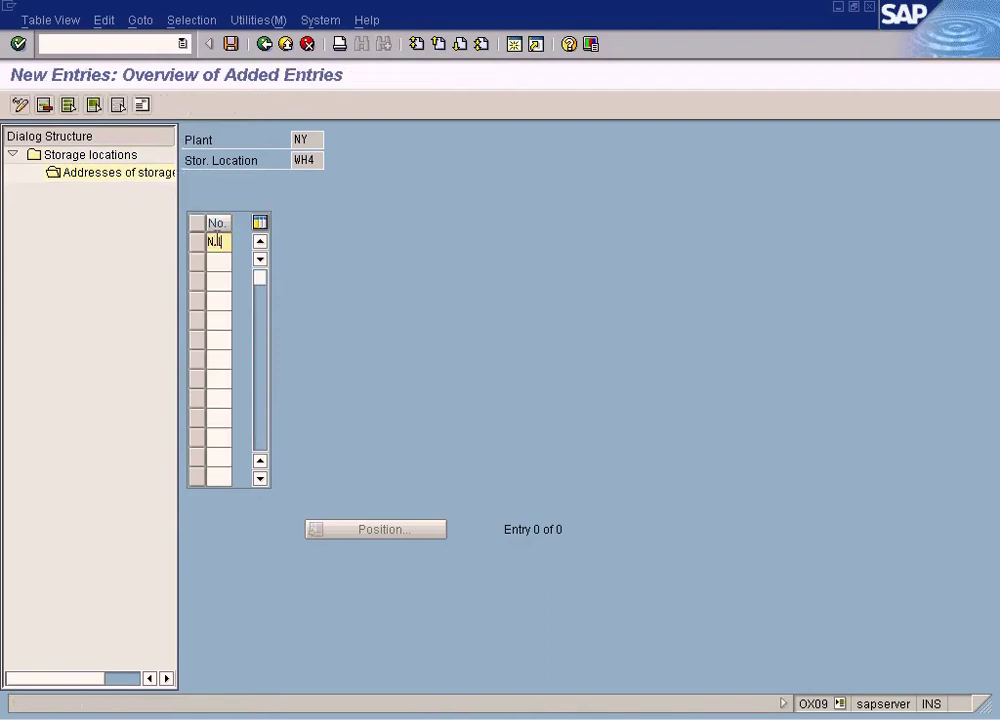
left_click(142, 105)
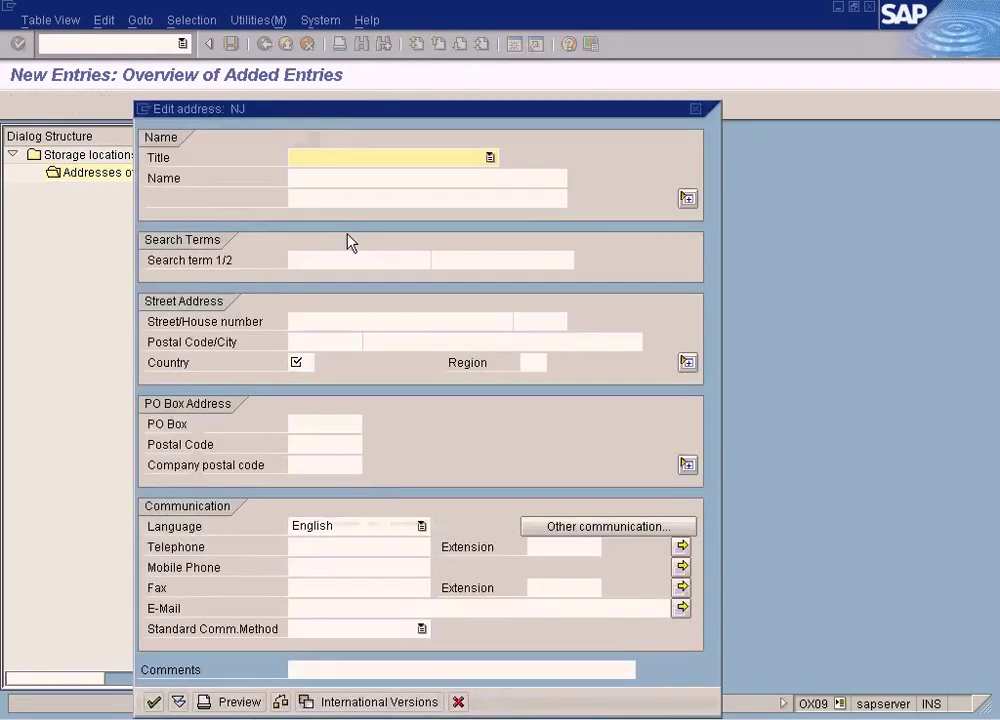
Fill in address NJ with country US and street "New jersey", and confirm the address
left_click(300, 363)
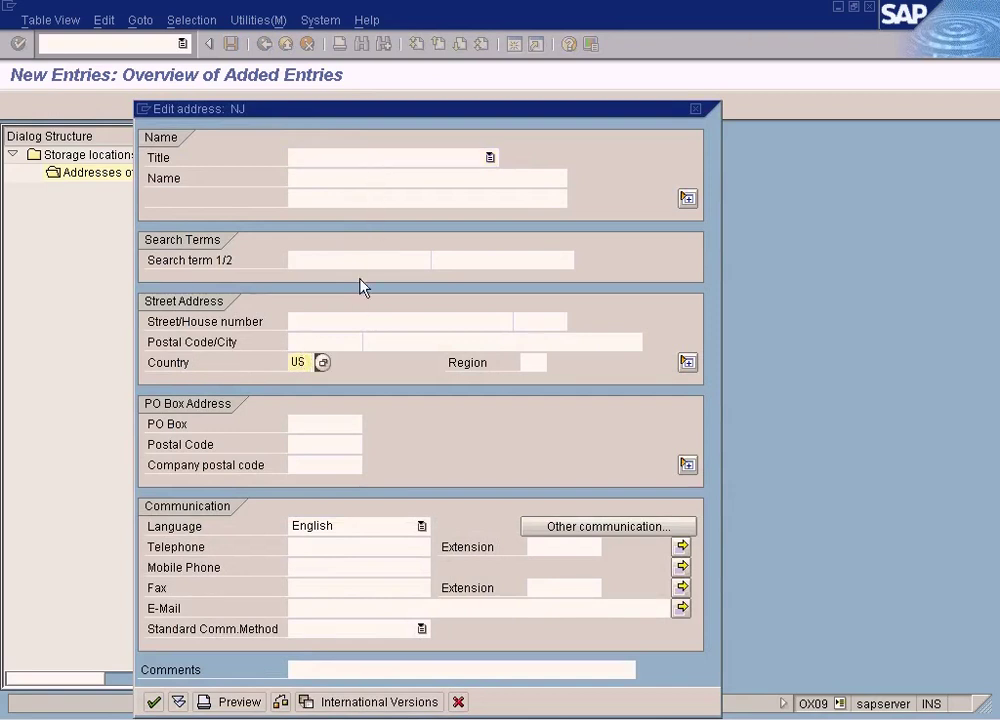
left_click(347, 323)
type("New jersey")
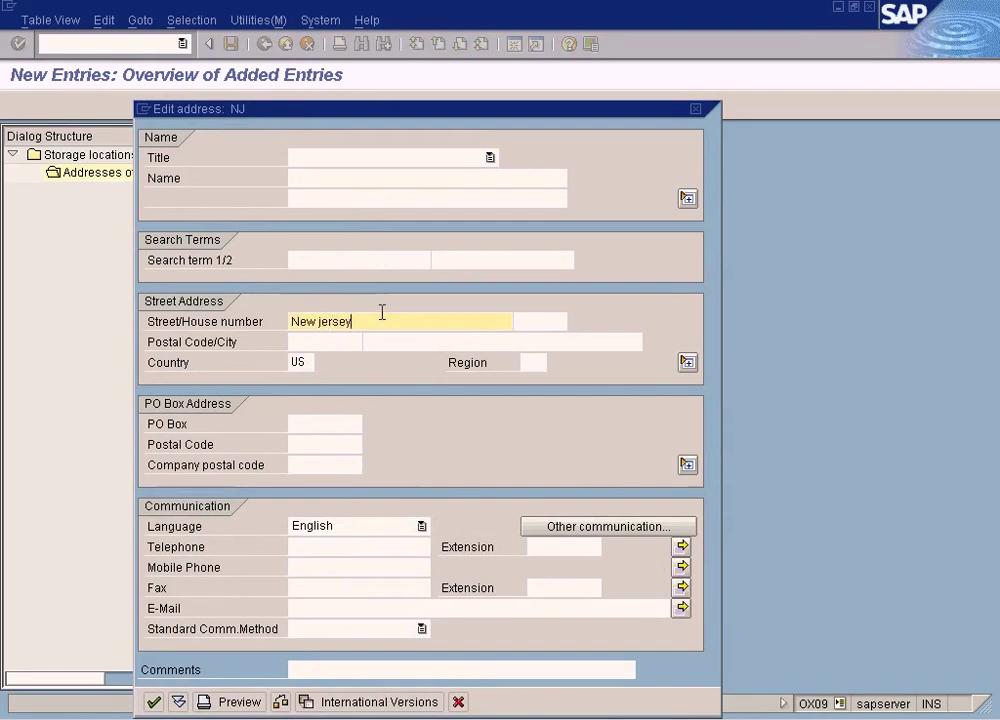
left_click_drag(444, 116, 446, 80)
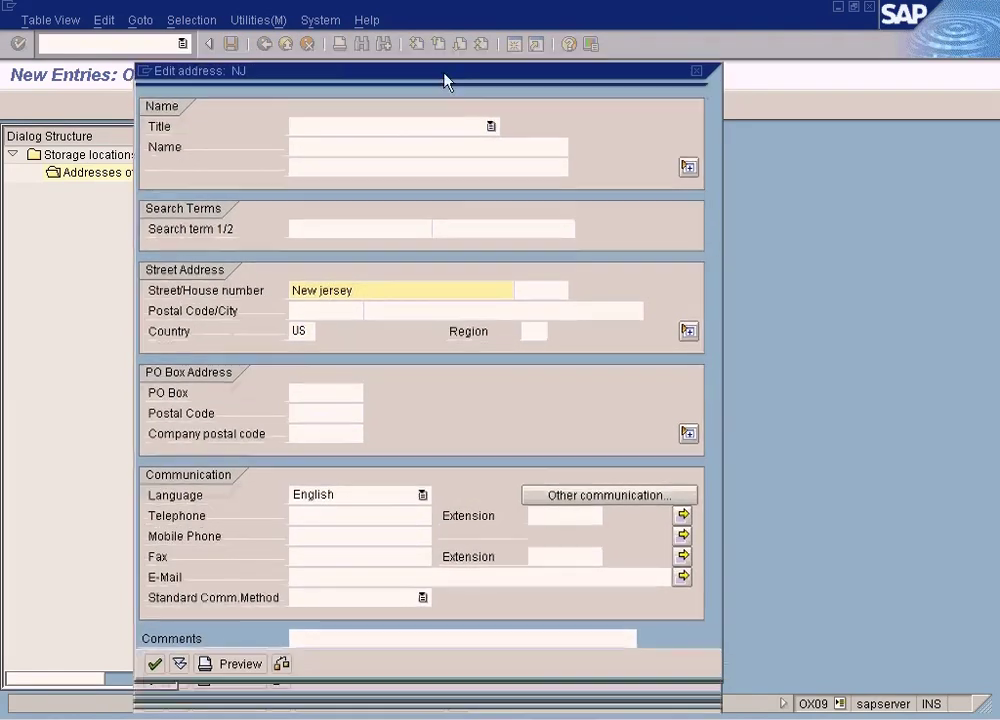
left_click(154, 664)
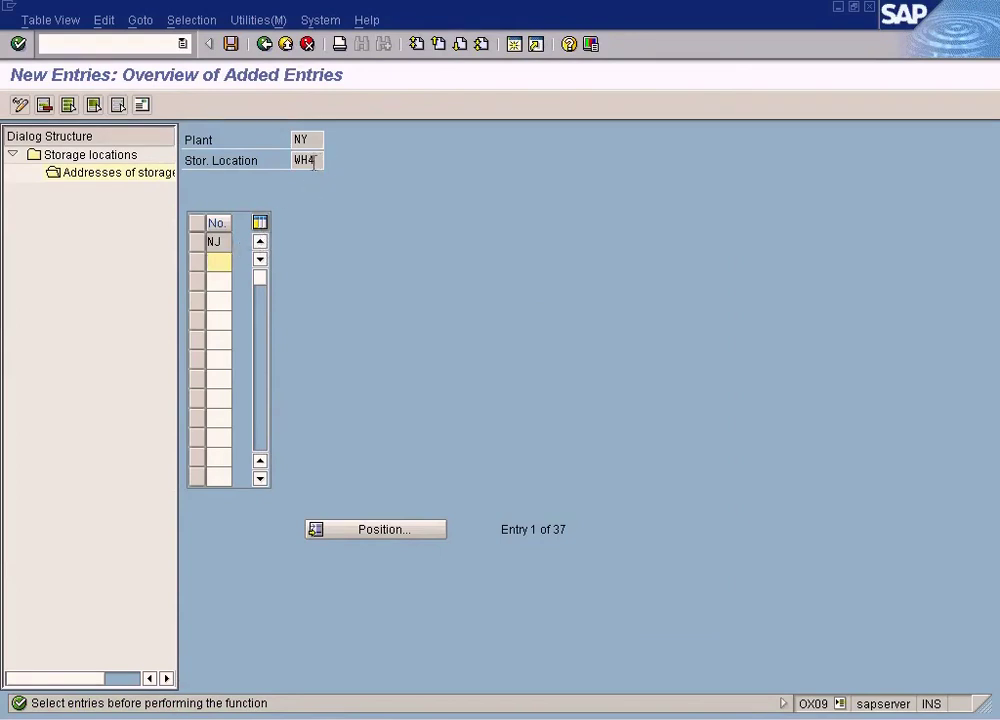
Examine how address number NJ is assigned to storage location WH4, widening the number column slightly
left_click_drag(319, 159, 291, 159)
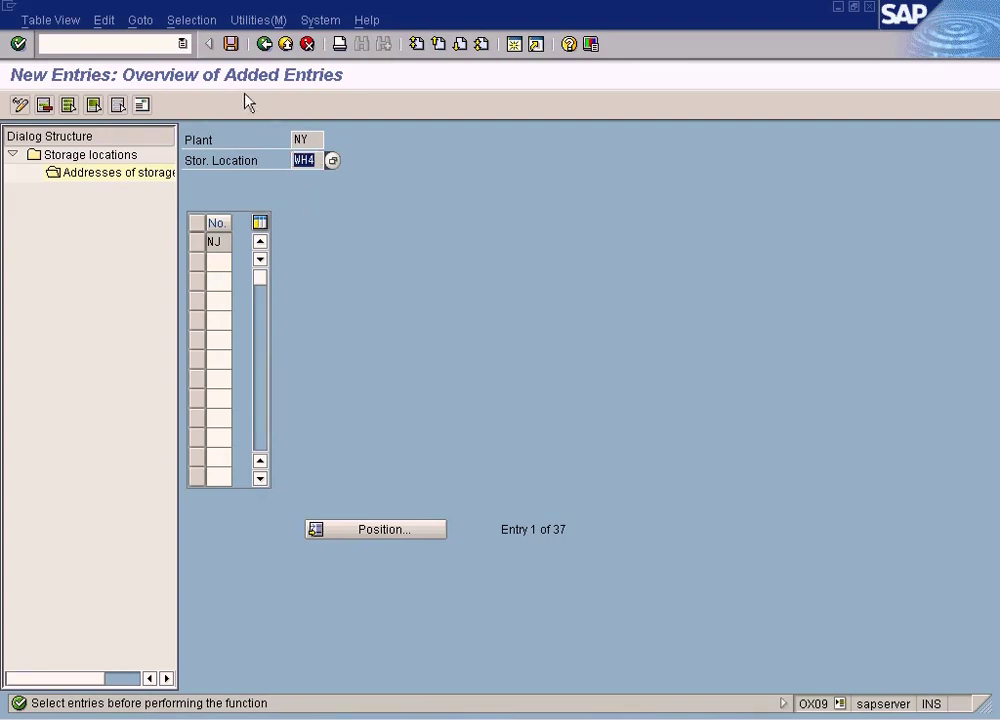
left_click(223, 265)
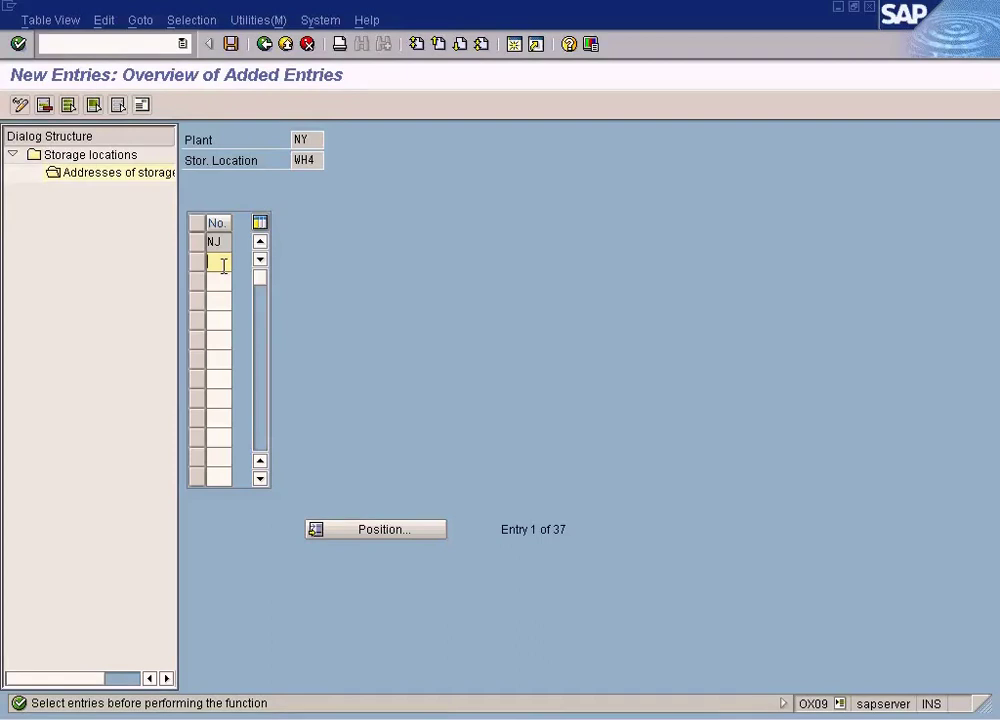
double_click(303, 160)
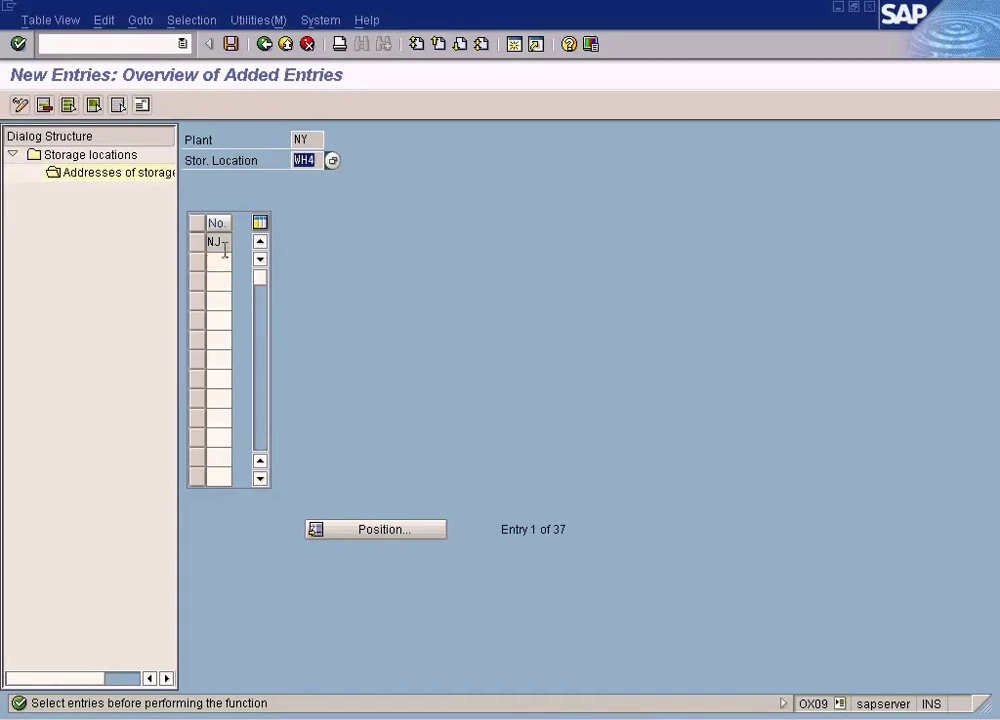
left_click_drag(232, 223, 239, 223)
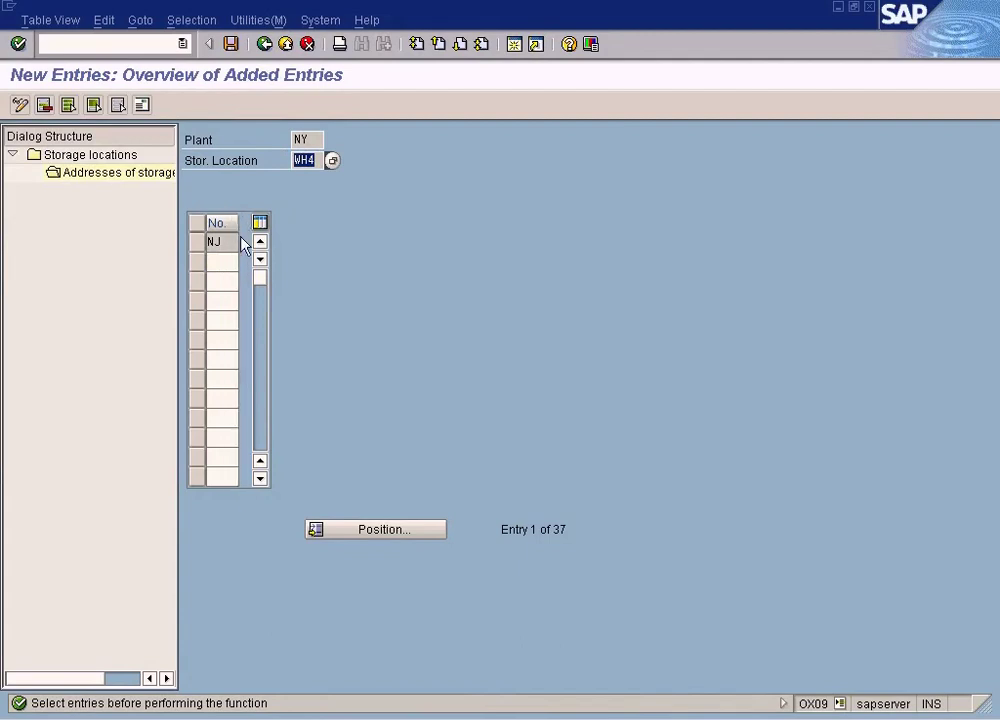
double_click(215, 241)
double_click(312, 159)
left_click(229, 264)
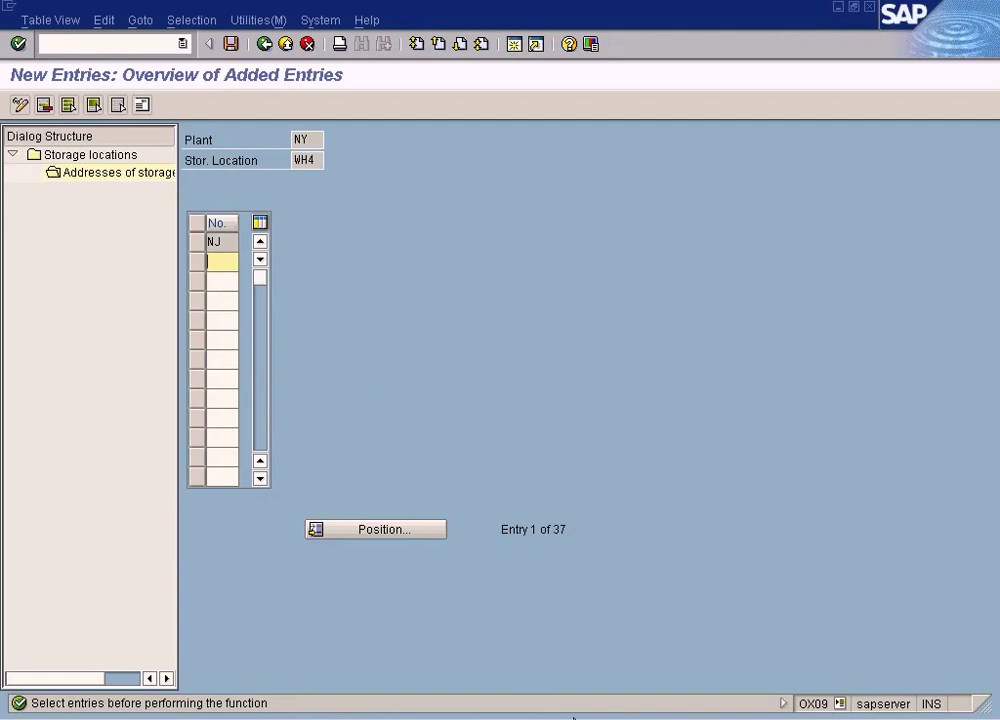
Switch to the Paint drawing and draw a second red rectangle to the right of the New Jersey warehouse
left_click(612, 692)
left_click(522, 555)
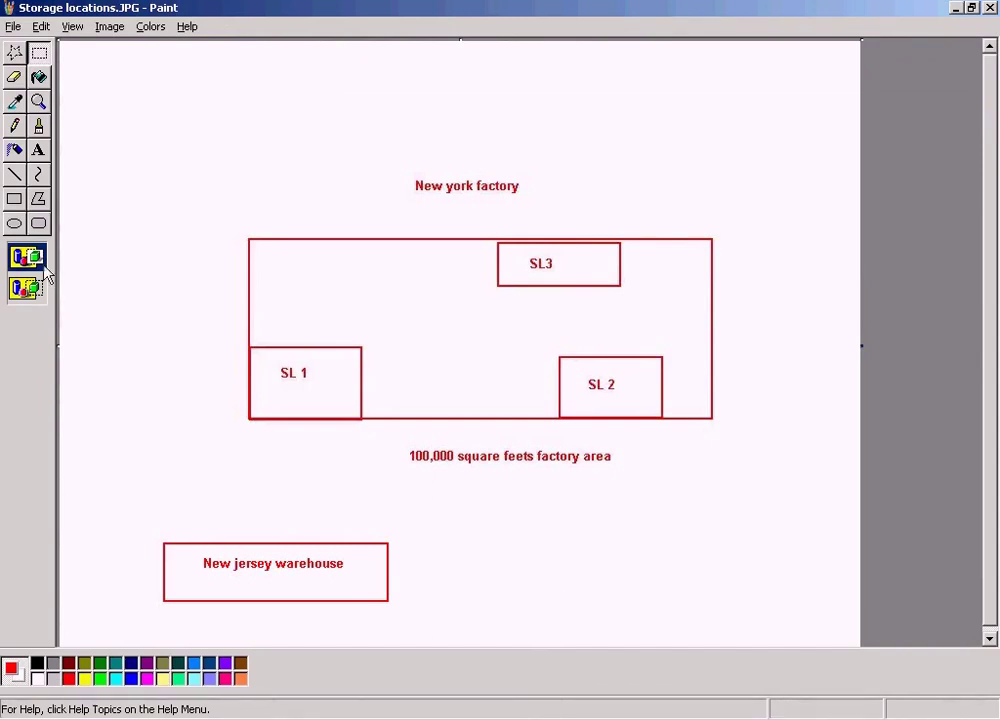
left_click(14, 199)
left_click_drag(476, 553, 689, 596)
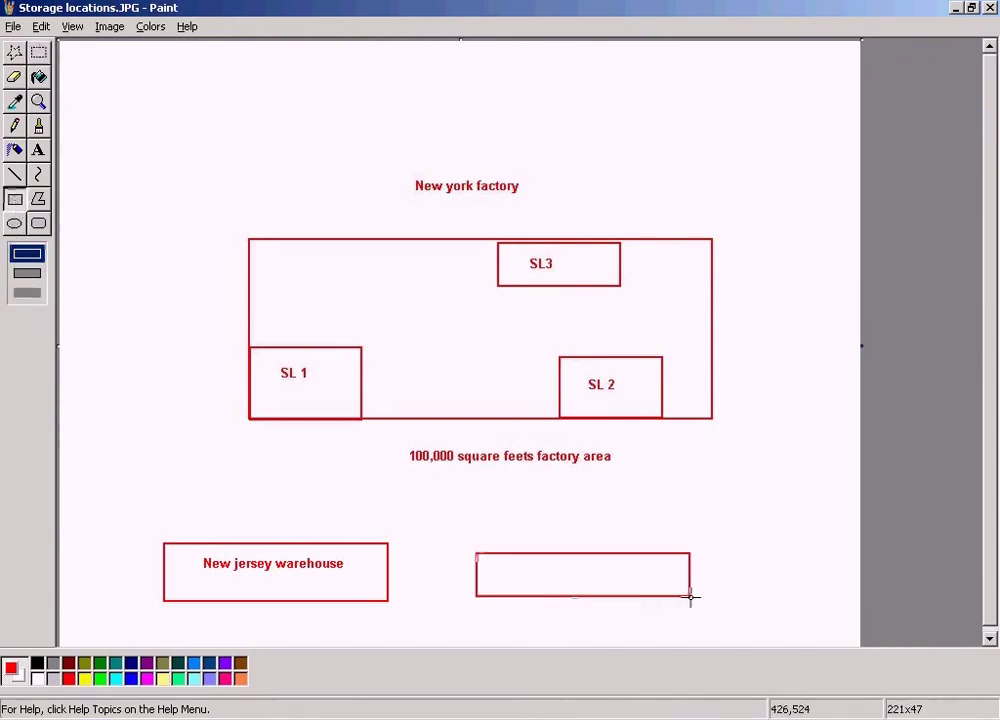
left_click(14, 174)
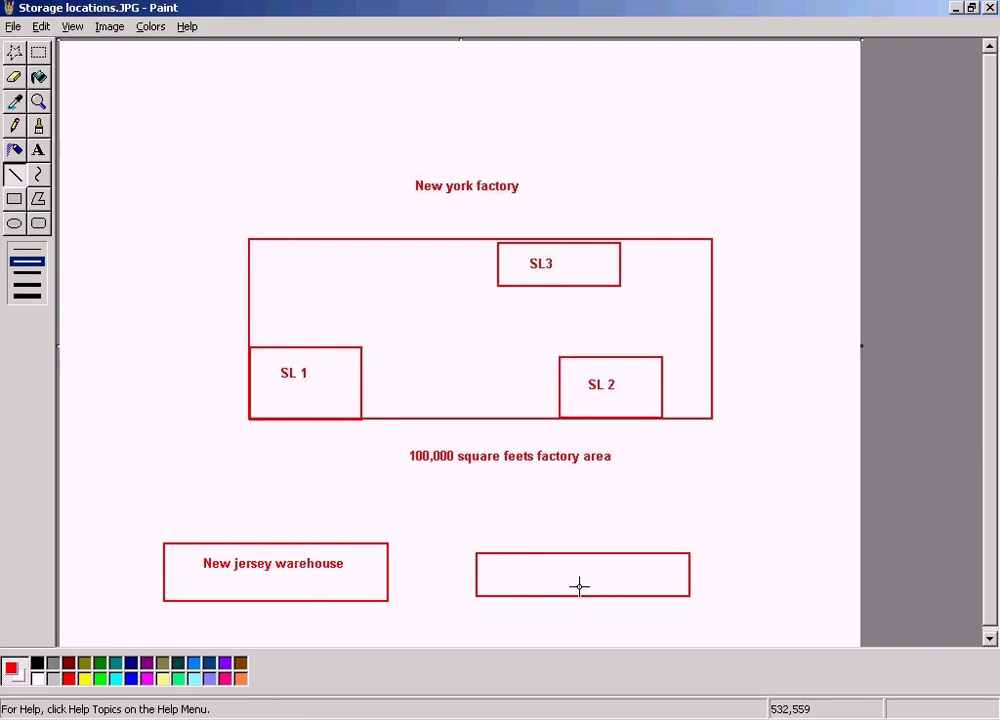
Switch back to SAP, save the address of storage location WH4, and return to the storage locations of plant NY
key("alt+Tab")
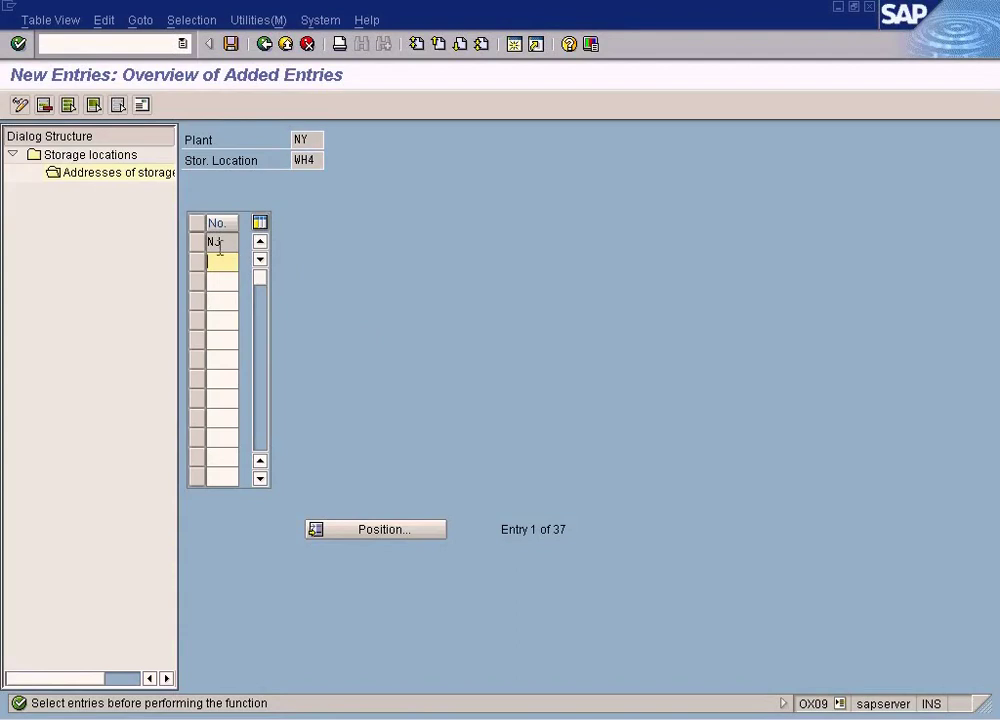
left_click(230, 44)
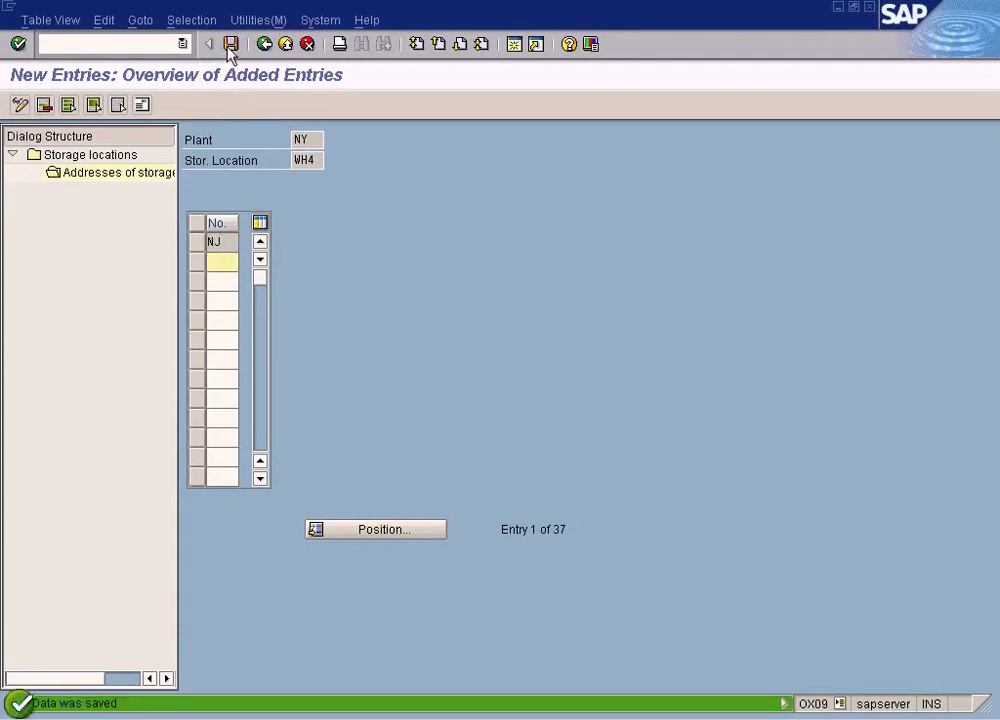
left_click(264, 44)
left_click(264, 44)
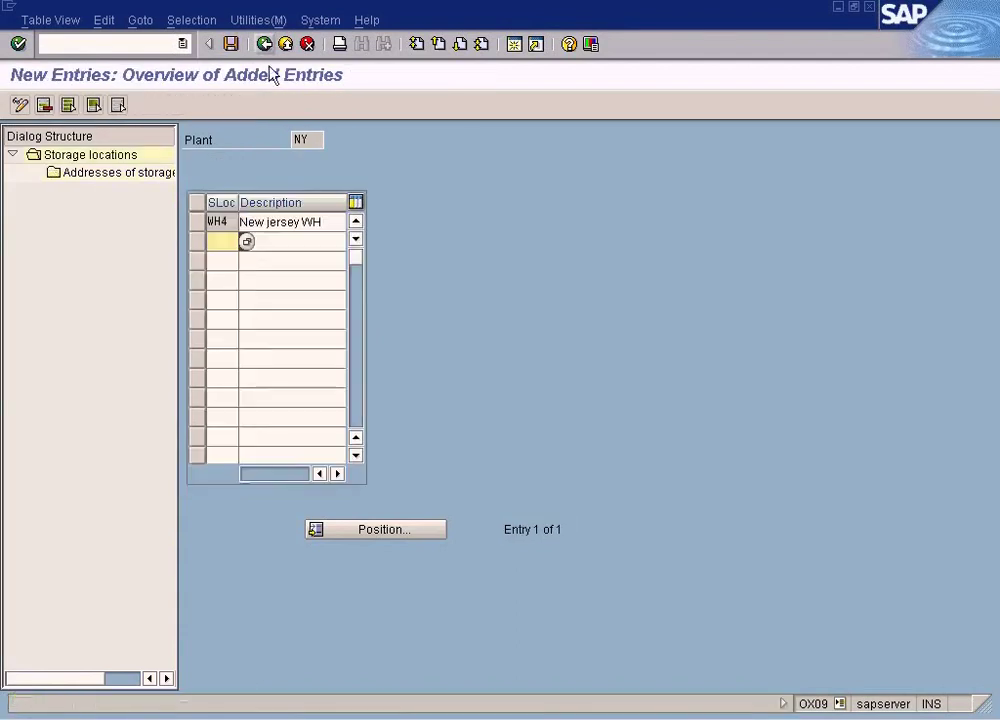
Review the full list of storage locations defined for plant NY
left_click(264, 44)
left_click(254, 241)
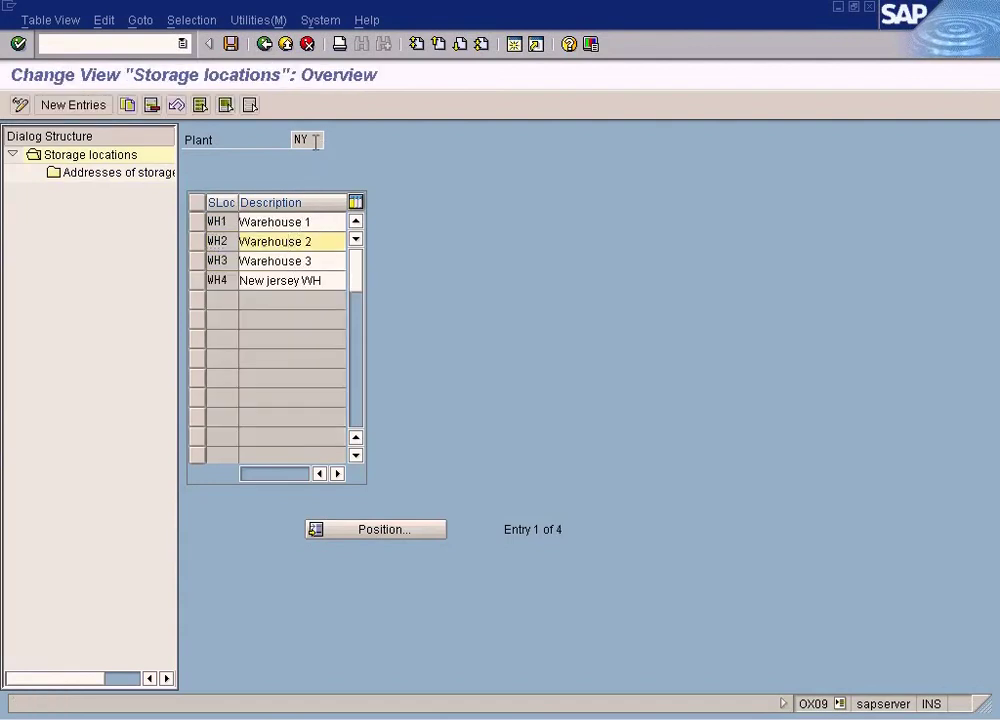
left_click(68, 108)
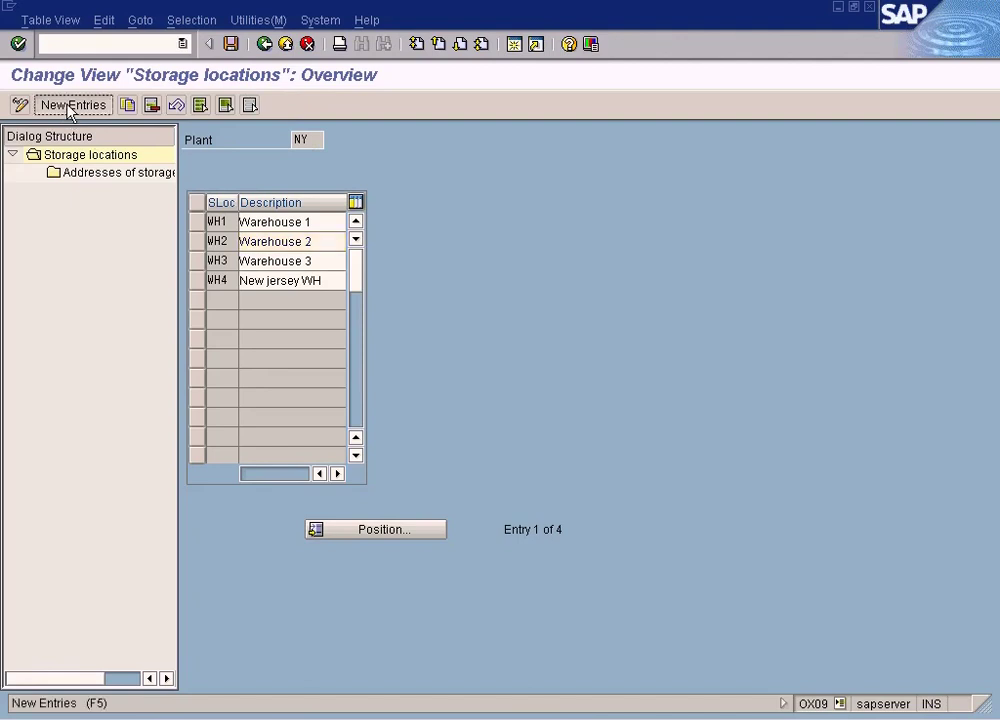
Leave plant NY and reopen storage location maintenance with plant SF as the work area
left_click(265, 47)
left_click(285, 45)
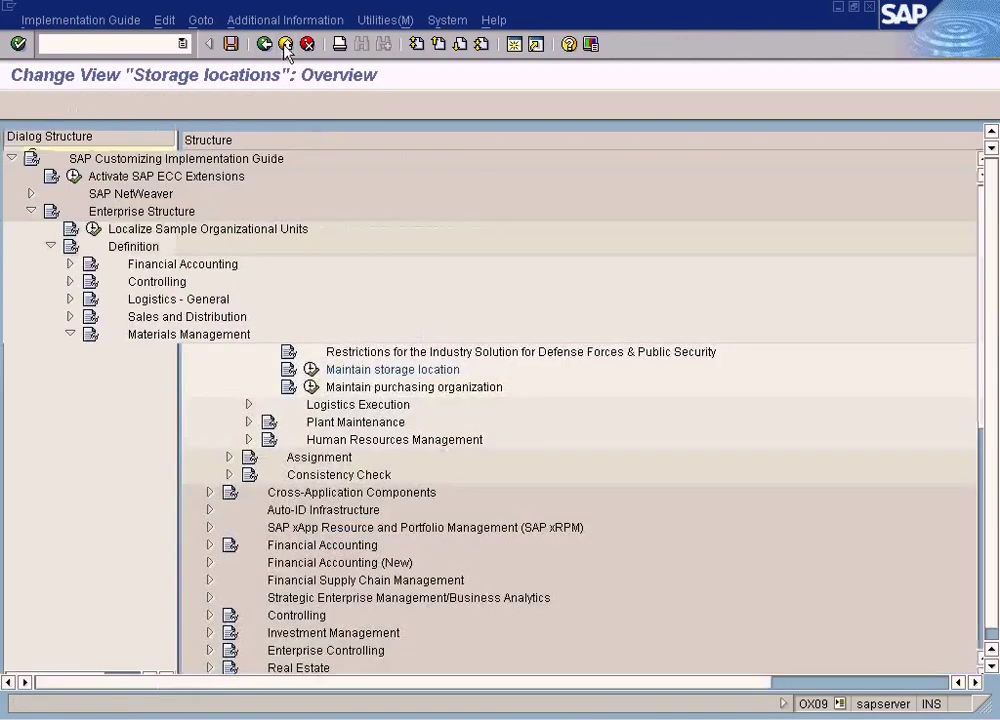
left_click(132, 369)
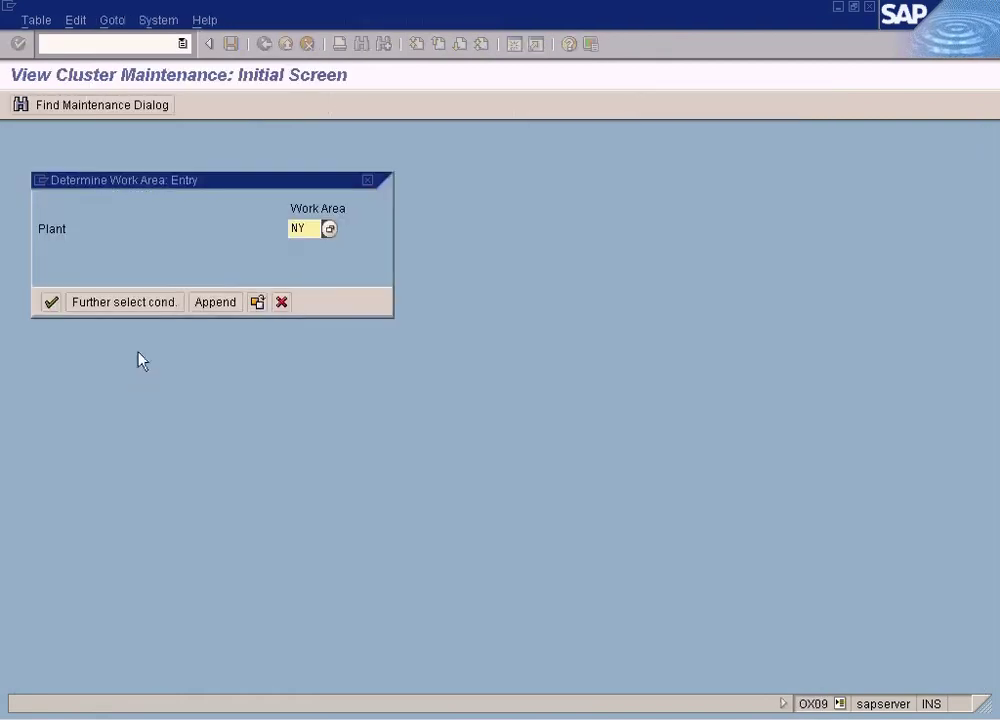
left_click_drag(303, 228, 260, 224)
type("SF")
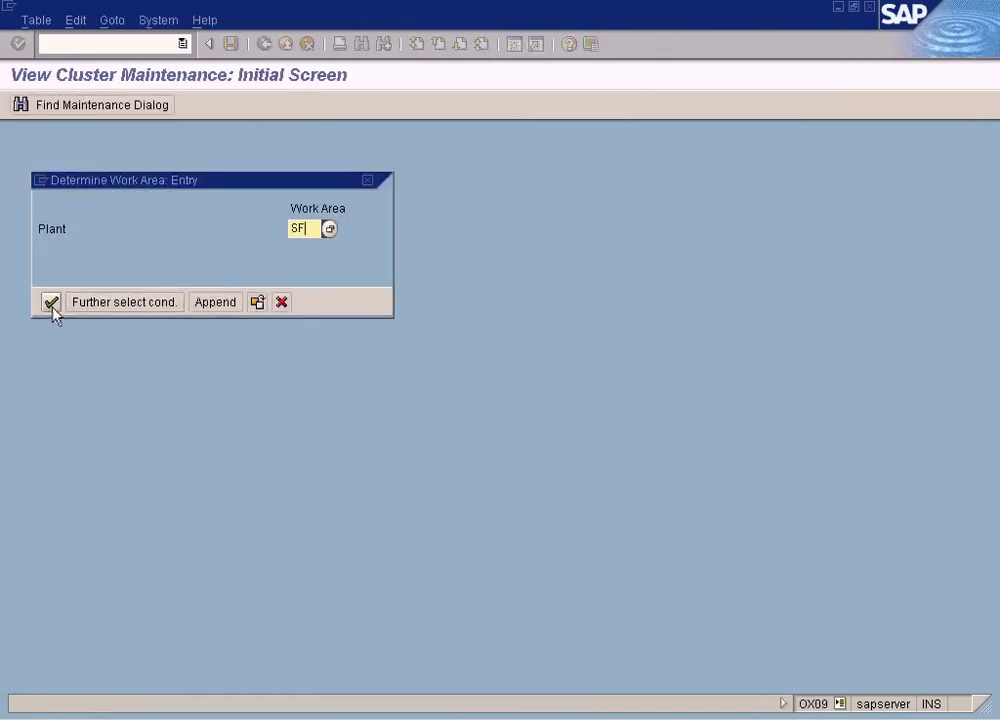
left_click(51, 303)
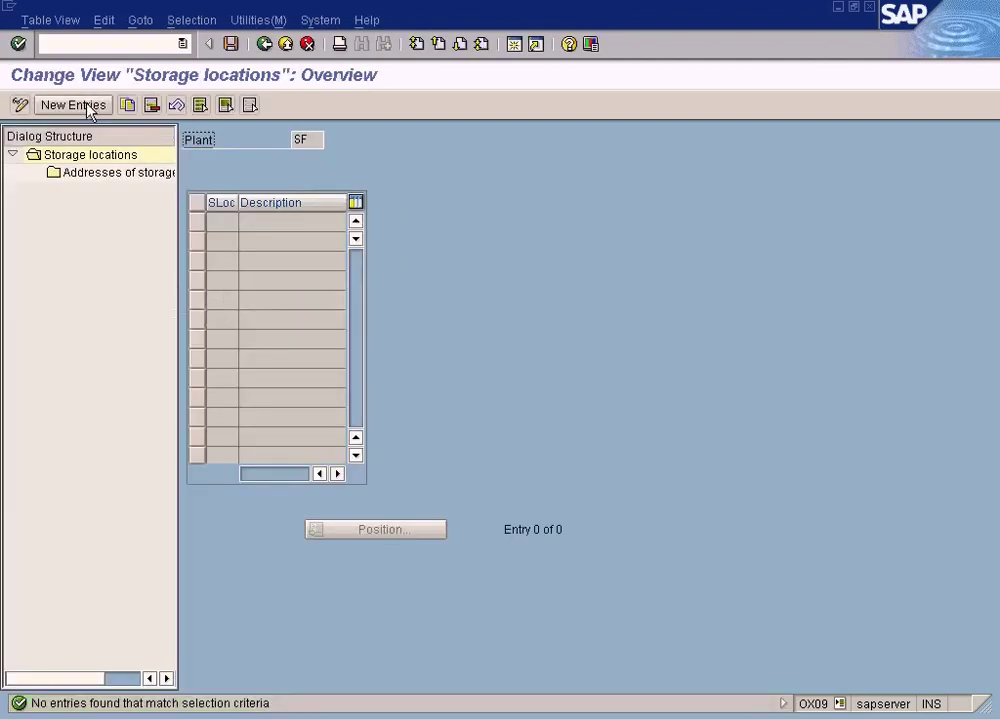
Add storage location WH1 with the description "Warehouse 1" to plant SF and save it
left_click(72, 105)
type("WH1")
key("Tab")
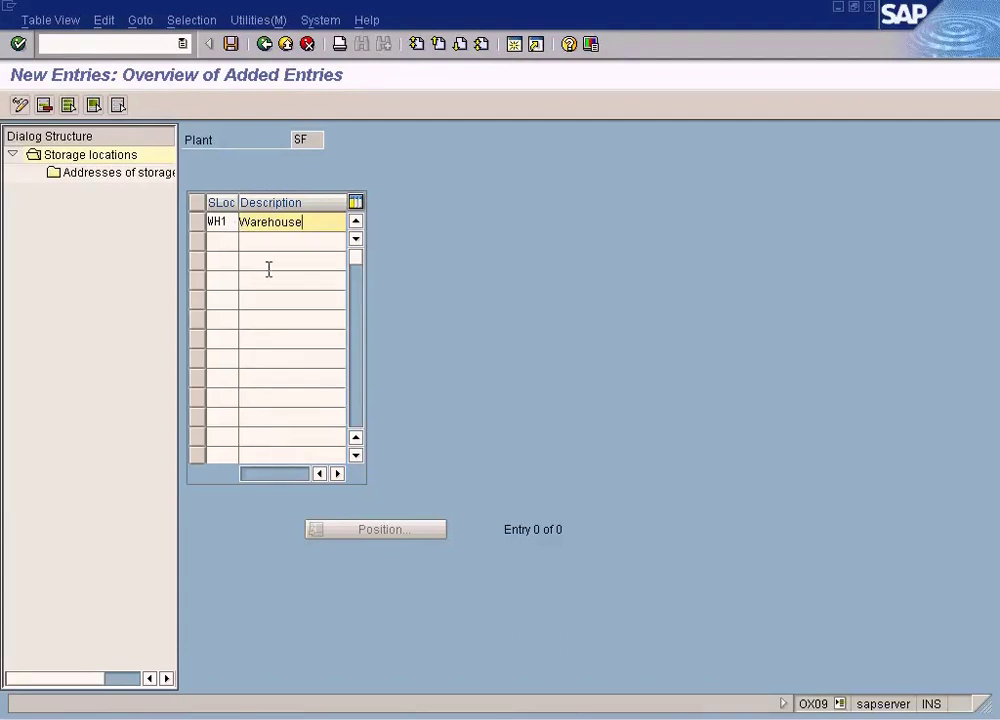
type("1")
left_click(231, 44)
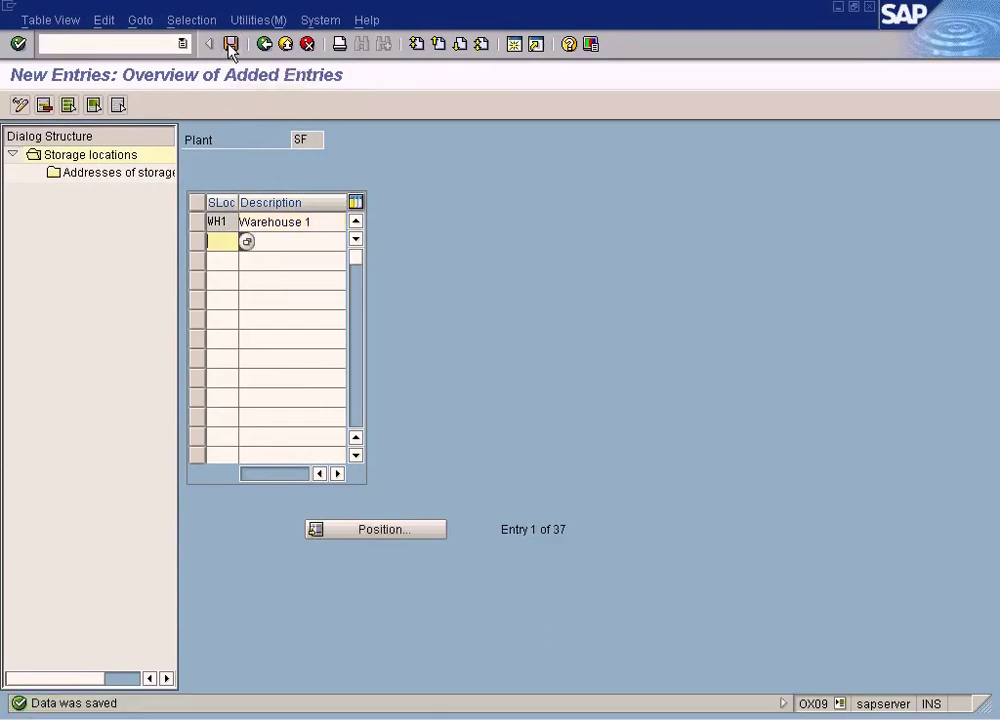
Leave plant SF and reopen storage location maintenance with plant HO as the work area
left_click(264, 44)
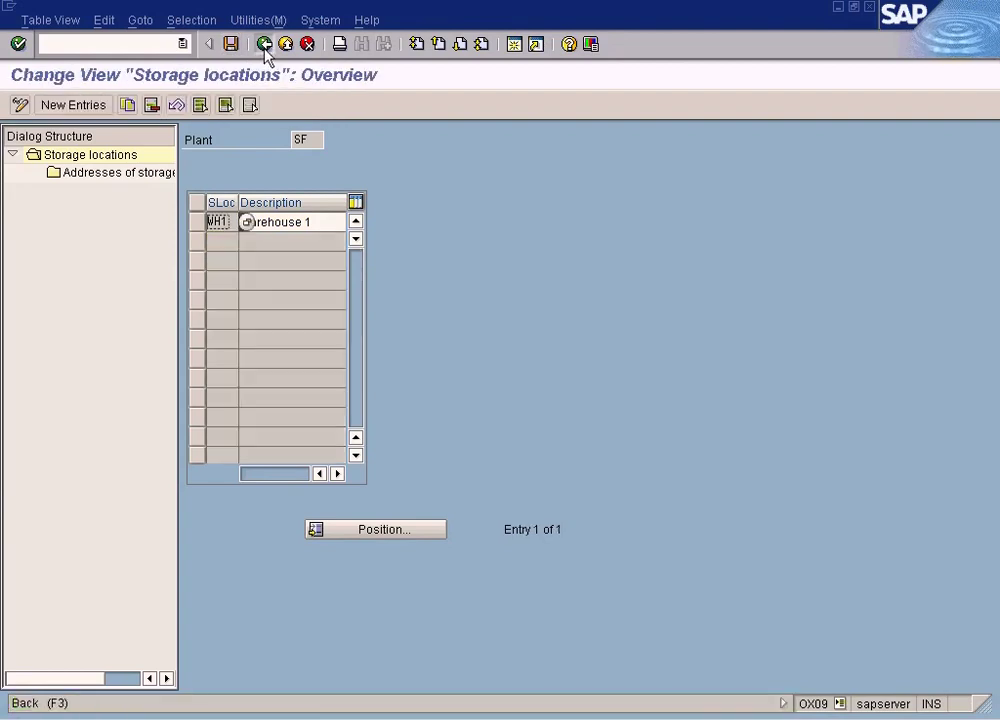
left_click(264, 44)
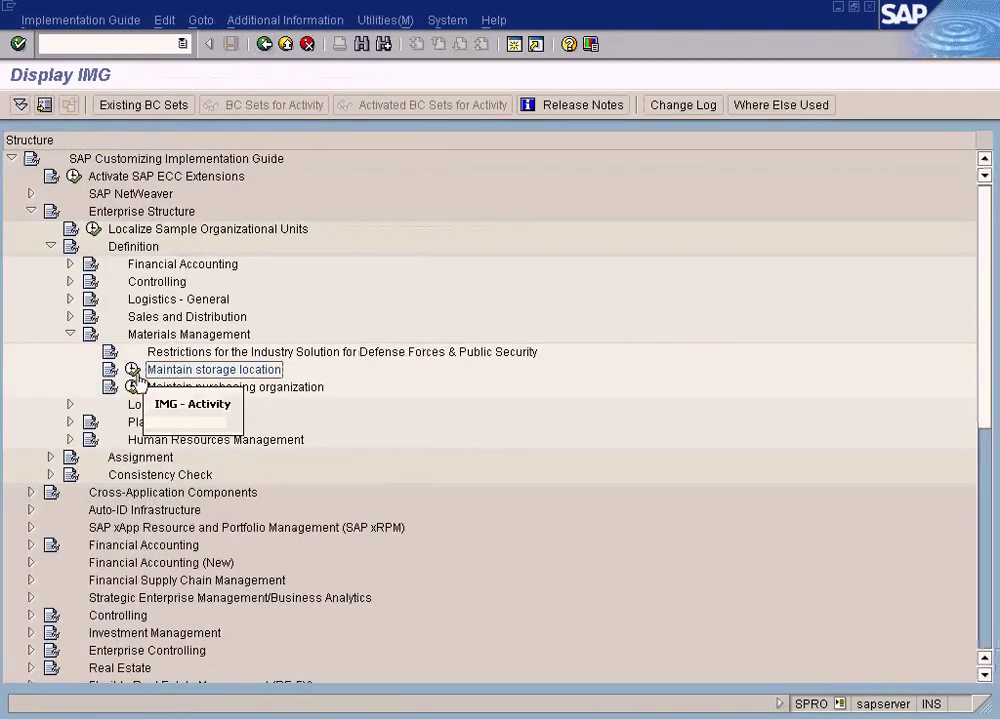
left_click(132, 369)
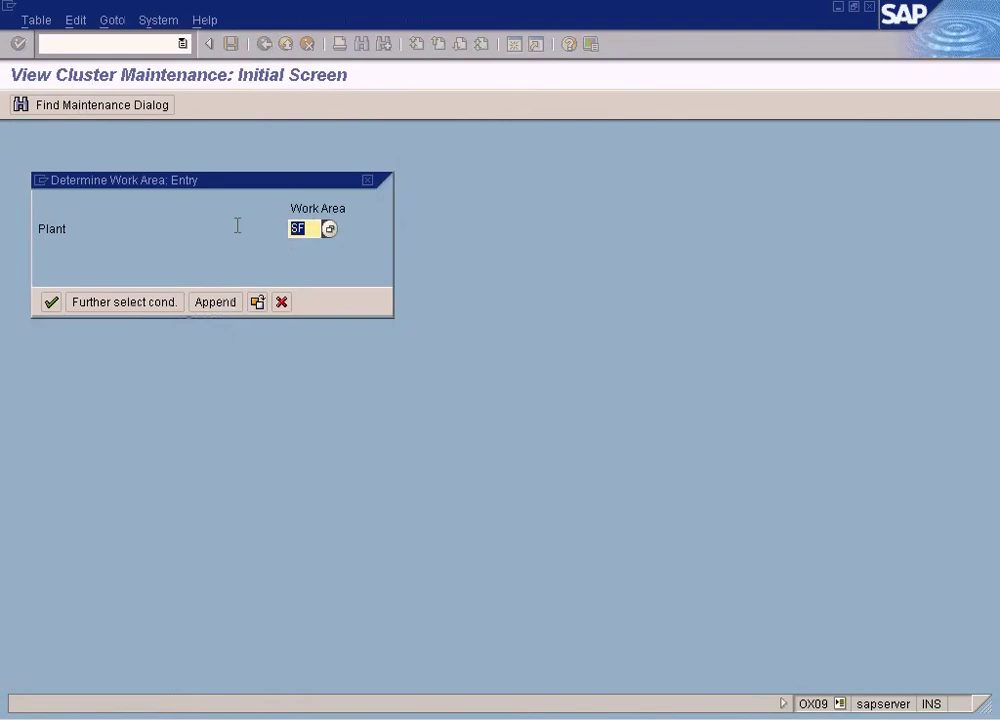
left_click(51, 302)
Add storage locations WH1 "Warehouse 1" and WH2 "Warehouse 2" to plant HO, save them, and return to the implementation guide
left_click(86, 110)
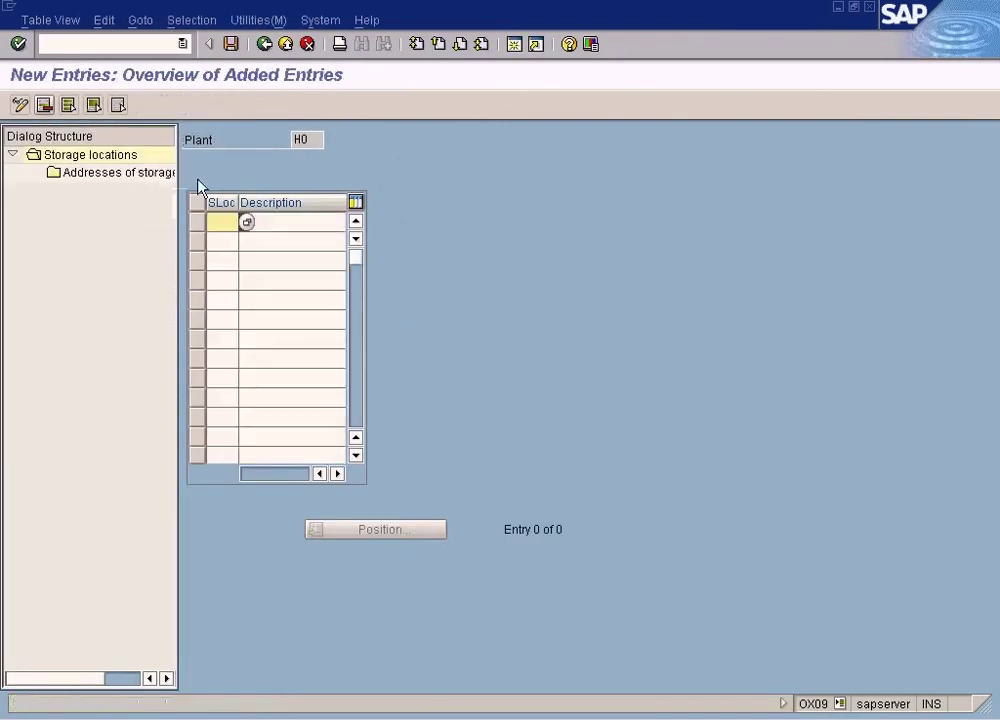
type("WH")
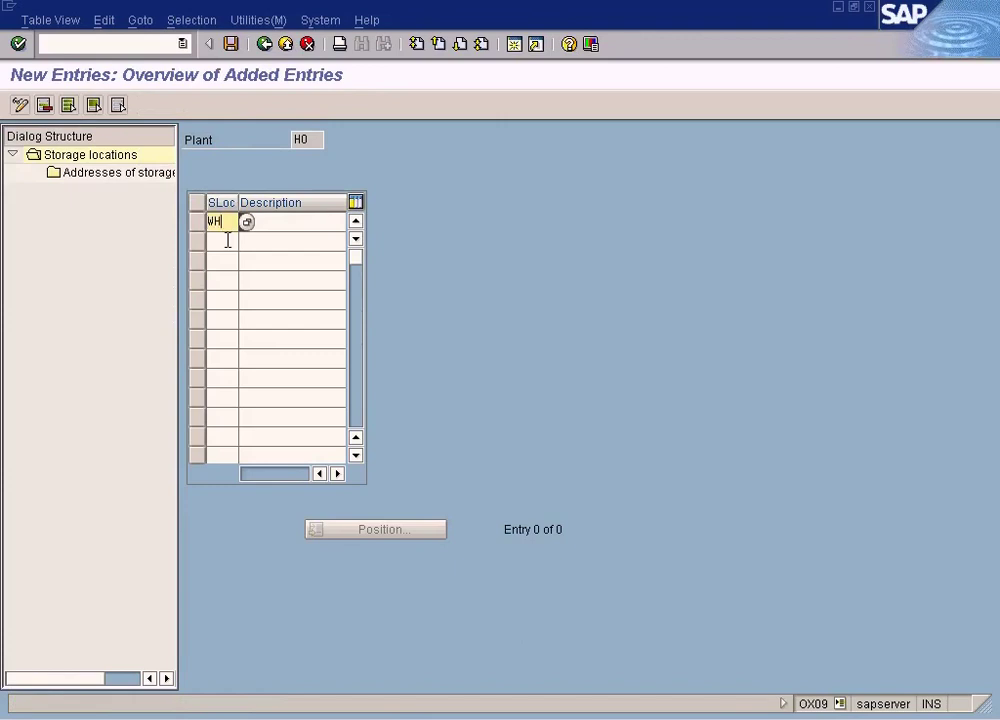
type("1")
key("Tab")
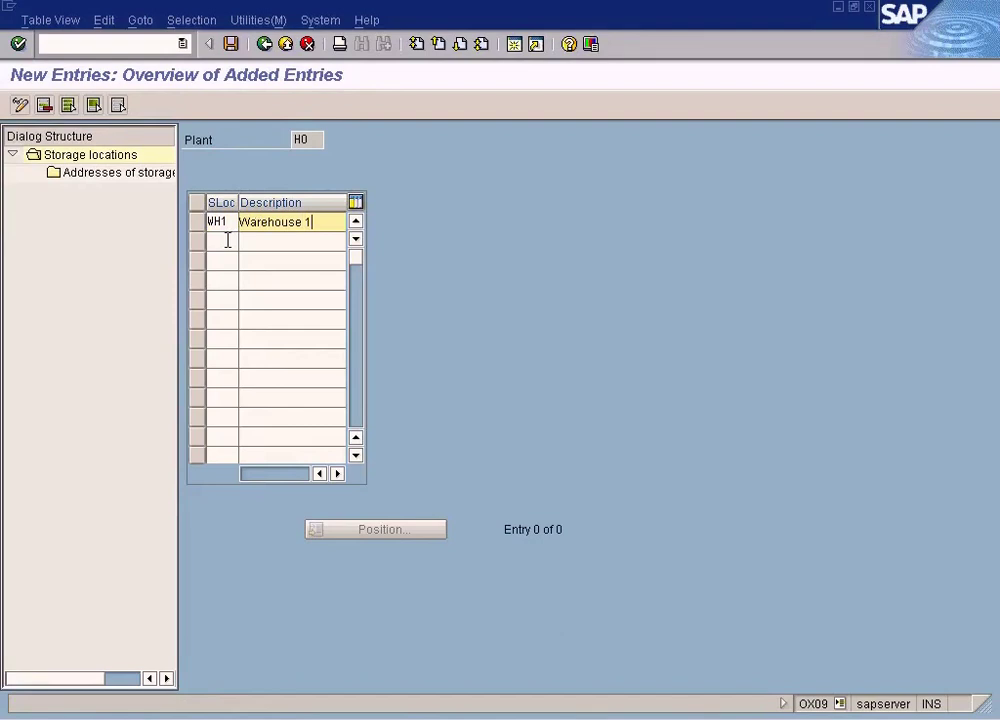
left_click(228, 240)
type("WH2")
key("Tab")
type("Wa")
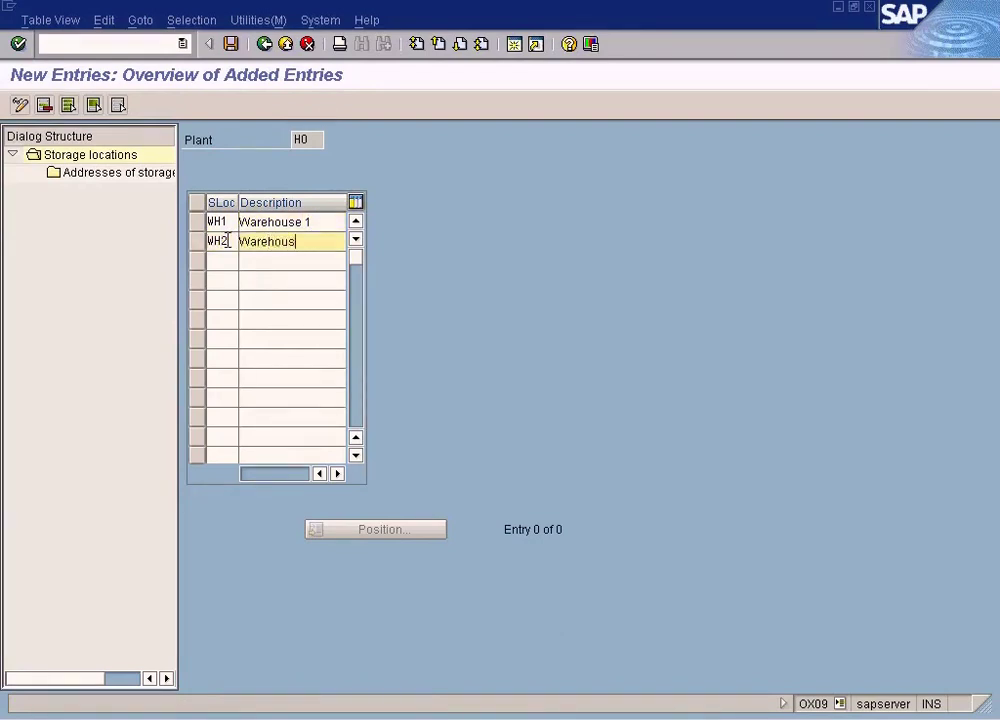
left_click(231, 44)
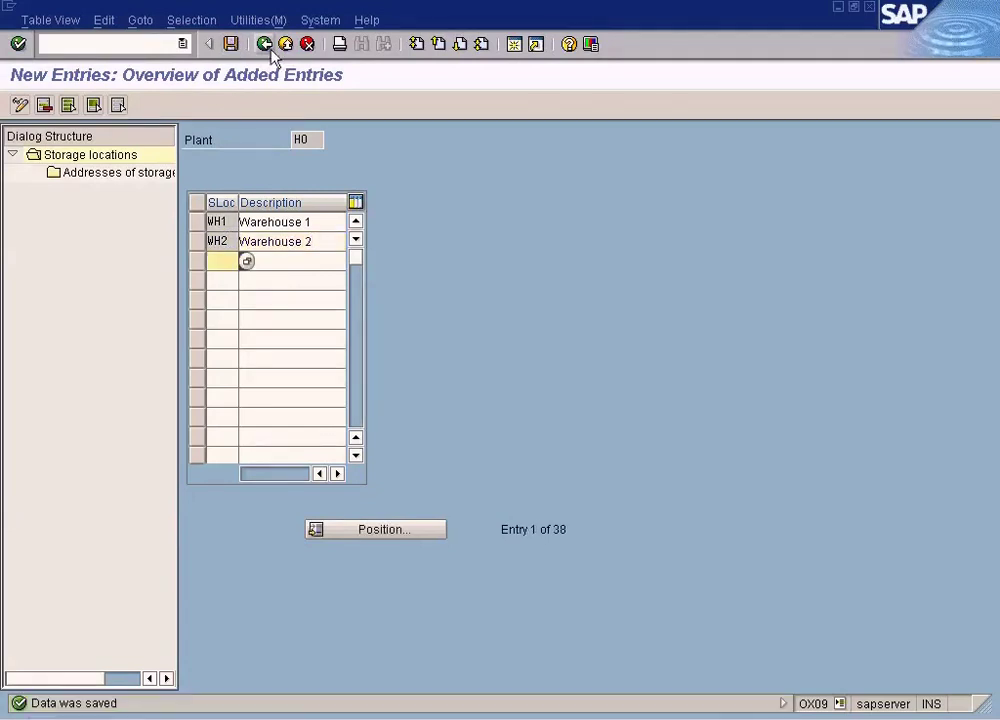
left_click(266, 46)
left_click(266, 46)
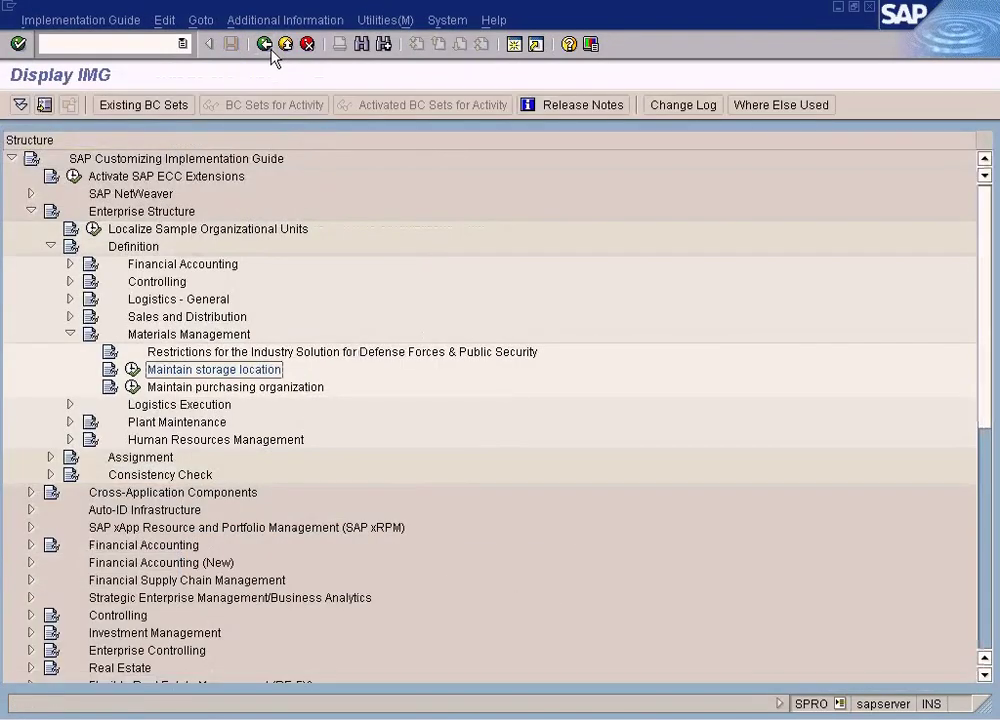
Switch to the Paint drawing Define plant.JPG and temporarily mark out the three storage locations under Plant 1
left_click(600, 717)
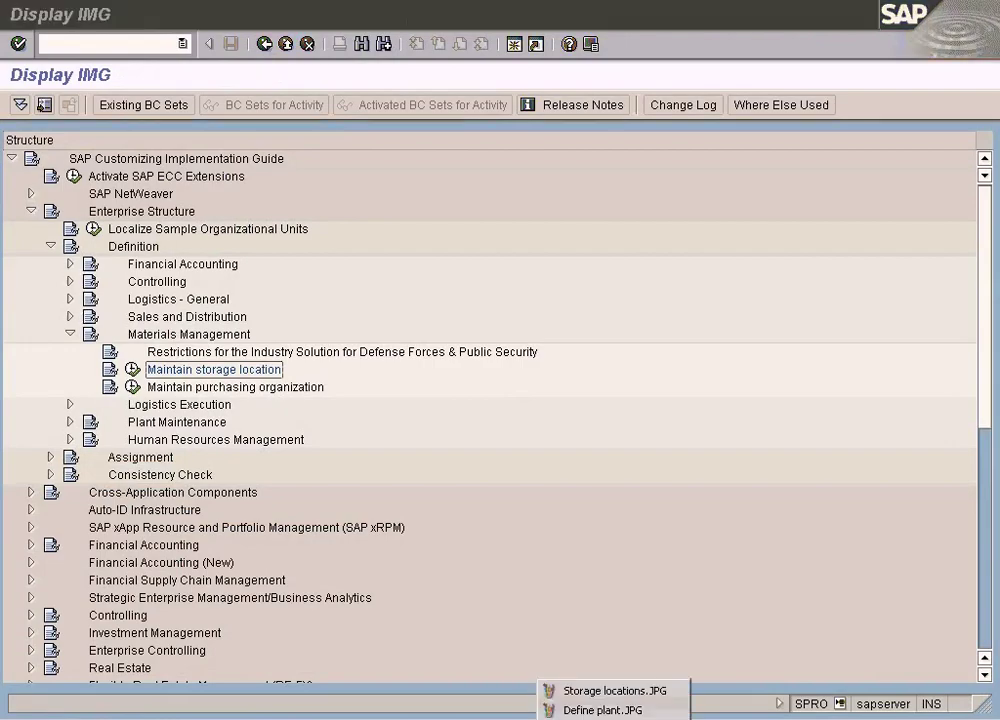
left_click(612, 690)
left_click(585, 716)
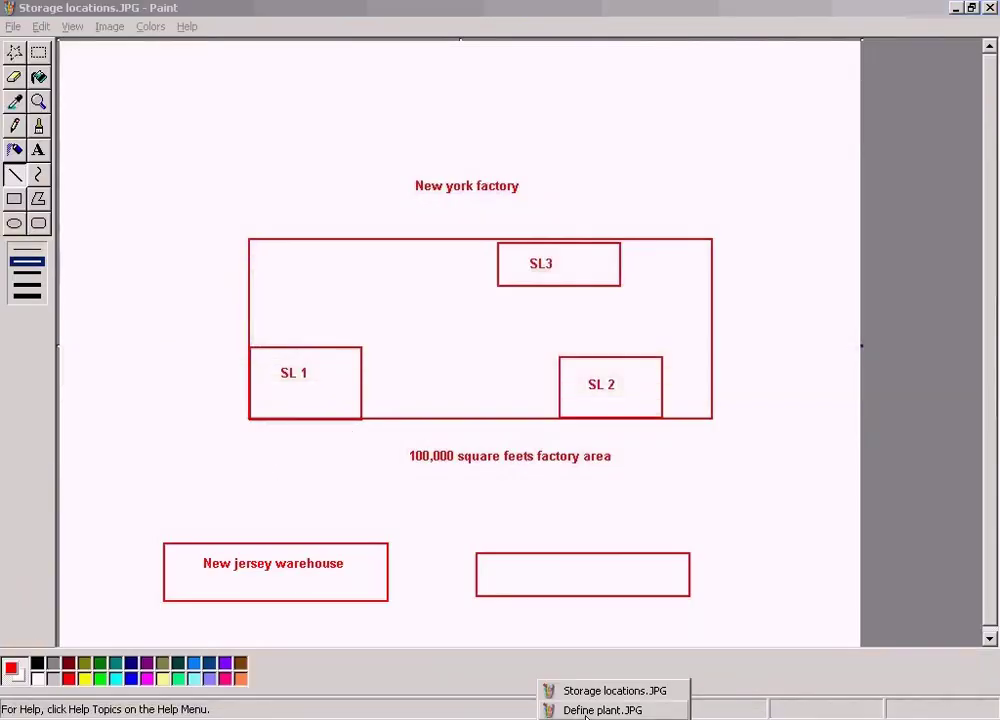
left_click(588, 710)
left_click(39, 54)
left_click_drag(103, 351, 422, 481)
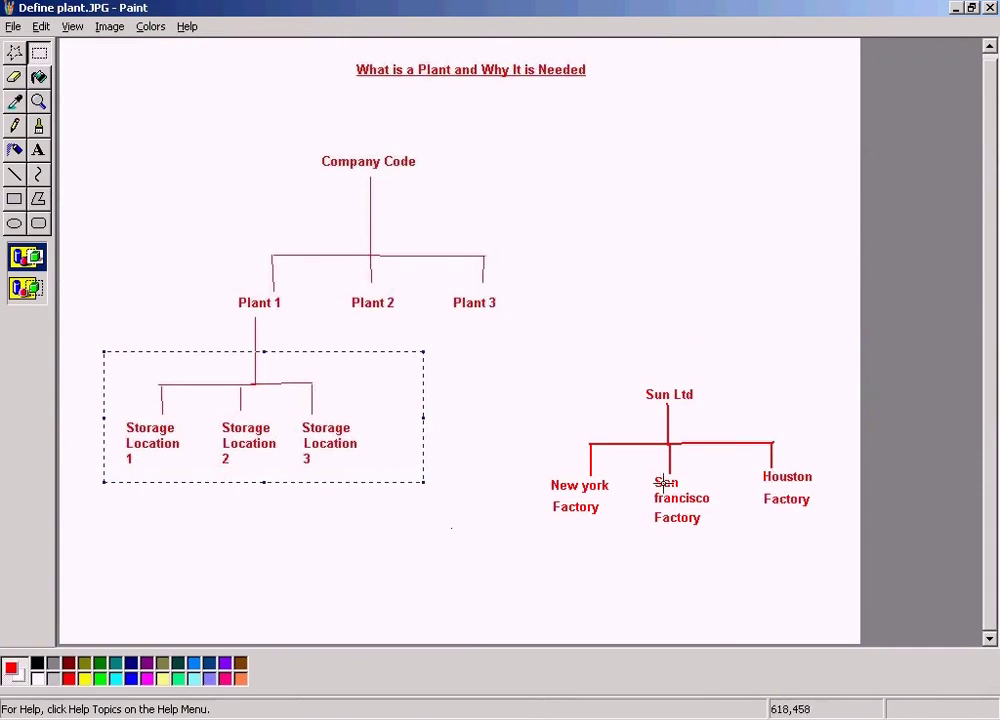
left_click(551, 596)
Switch to the SAP display of material BAR-013 and examine its storage location stock, highlighting the storage location code
left_click(394, 714)
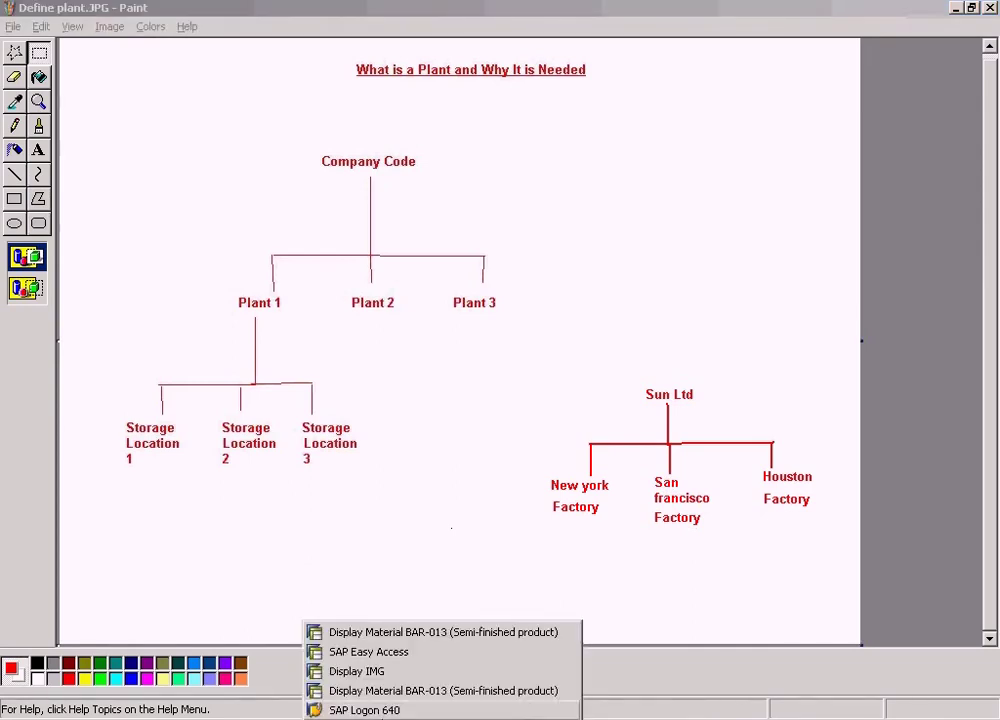
left_click(394, 697)
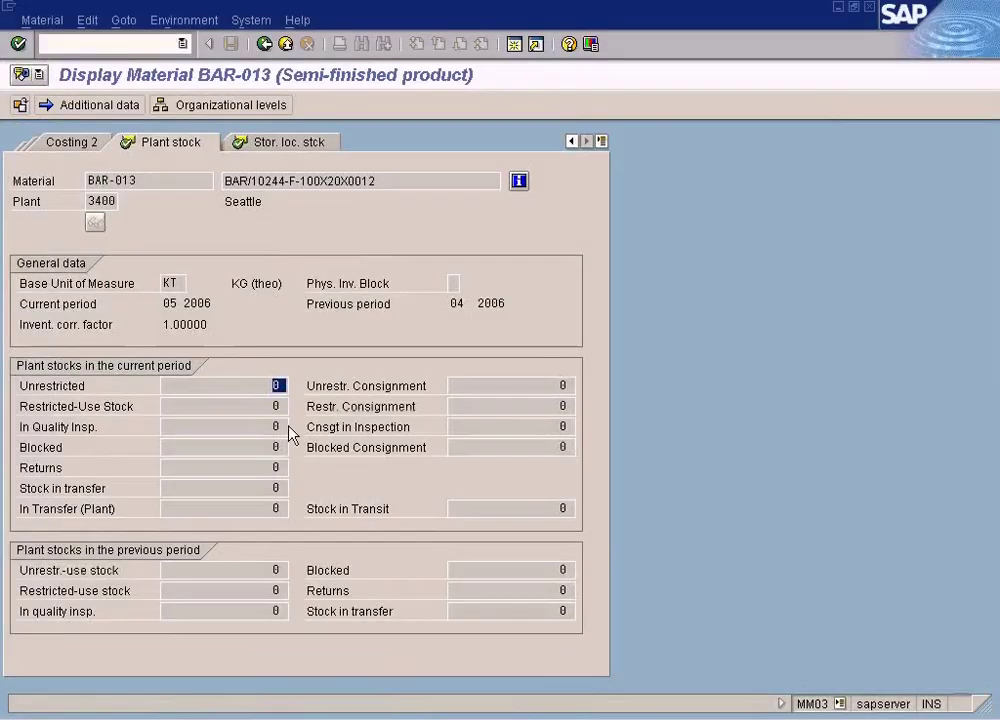
left_click(300, 143)
double_click(100, 221)
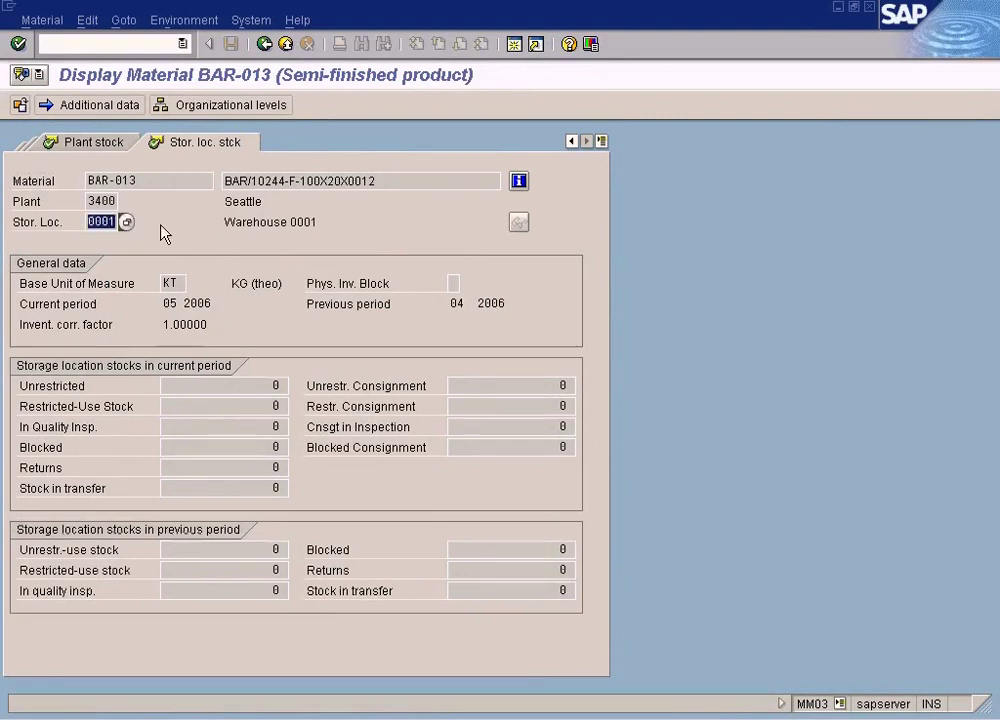
Switch back to the Paint drawing Storage locations.JPG to view the New York factory layout
left_click(606, 712)
left_click(603, 695)
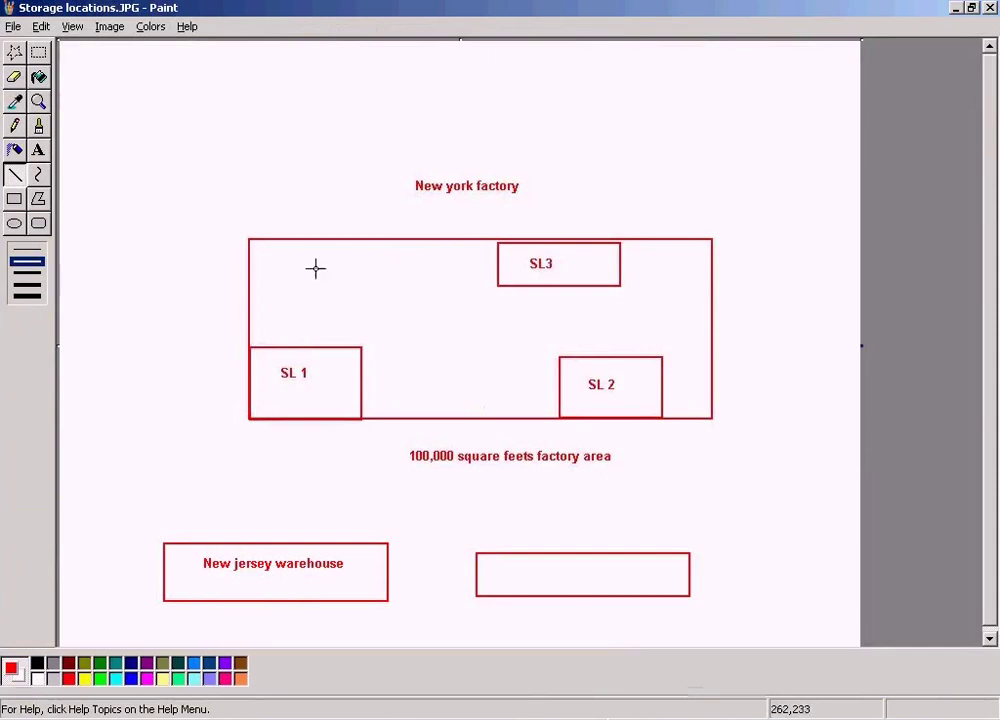